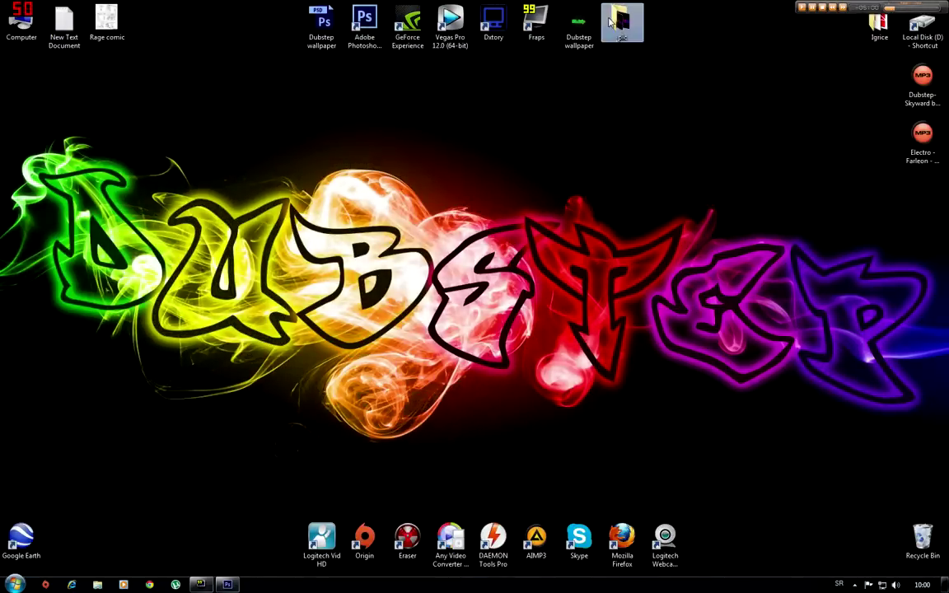
- Open the rainbow smoke picture and place a graffiti letter D over the green smoke
double_click(622, 21)
mouse_move(248, 79)
mouse_down()
mouse_move(276, 575)
mouse_move(316, 344)
mouse_up()
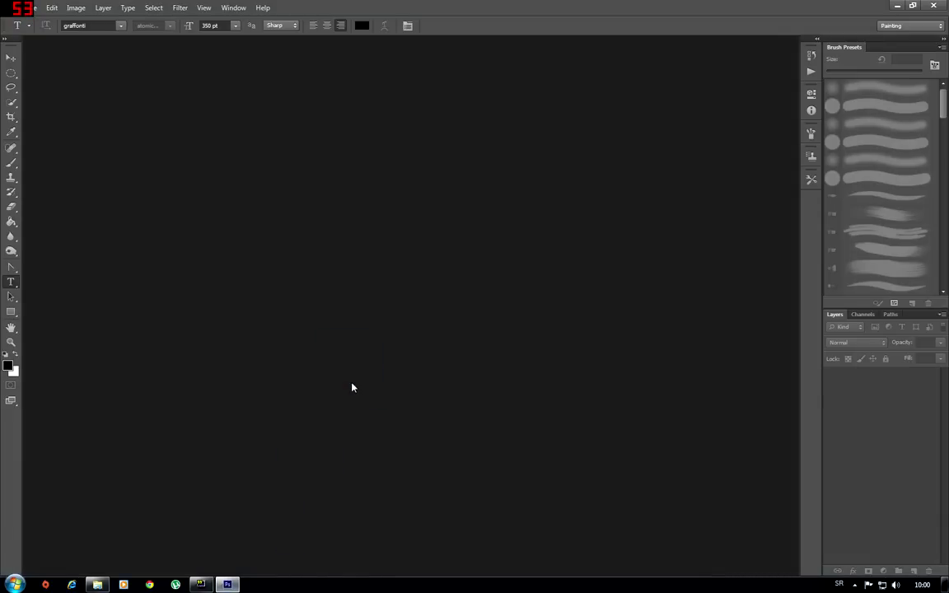
click(47, 288)
text(D)
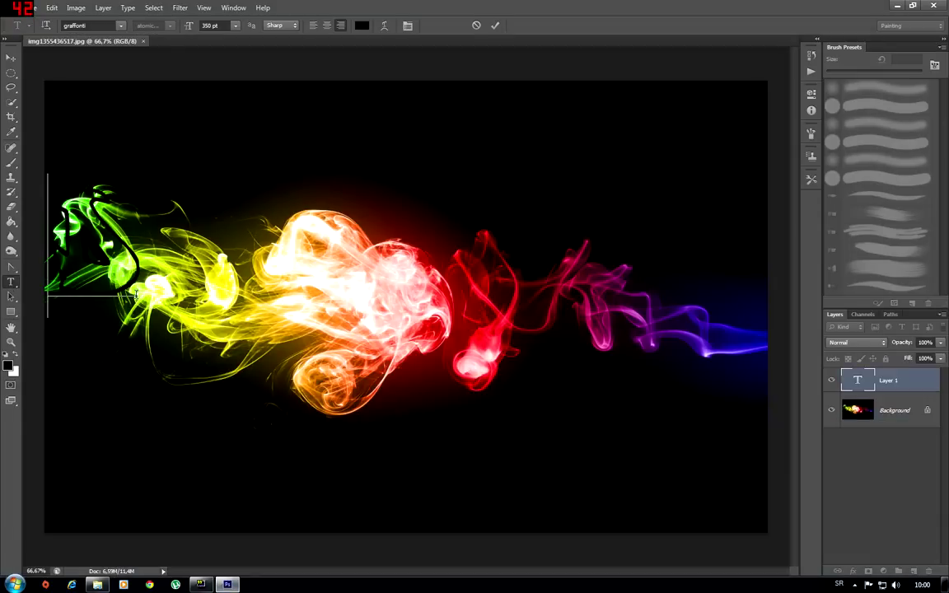
click(10, 57)
mouse_move(75, 189)
mouse_down()
mouse_move(109, 239)
mouse_move(103, 224)
mouse_up()
- Add a U text layer and position it just right of the D
click(11, 282)
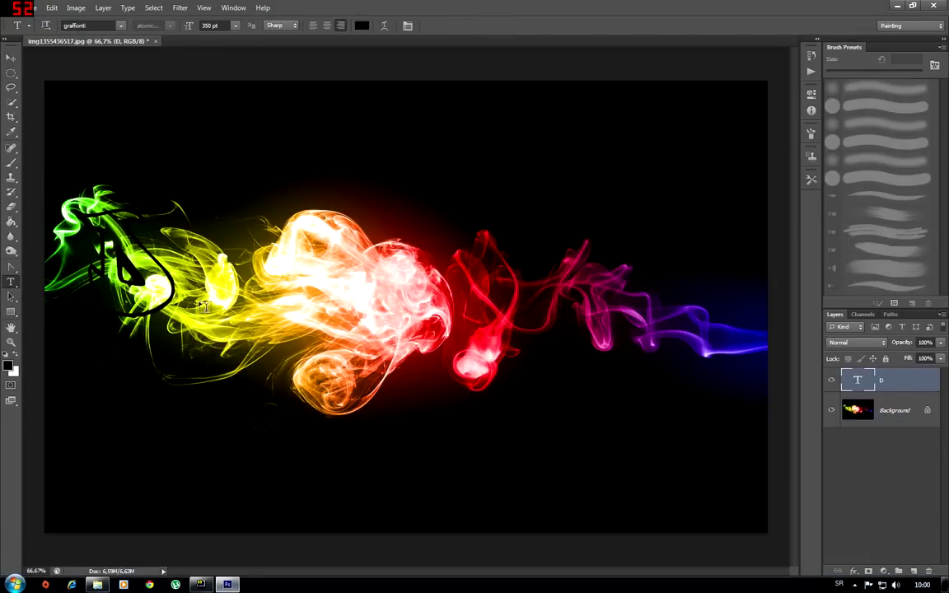
click(85, 280)
text(U)
click(10, 58)
drag(233, 303, 236, 316)
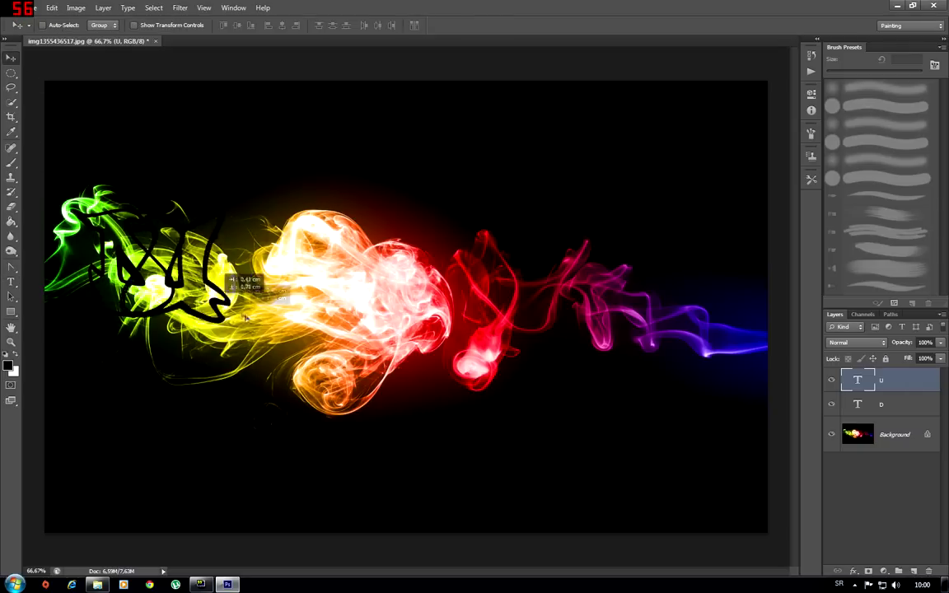
drag(222, 278, 268, 288)
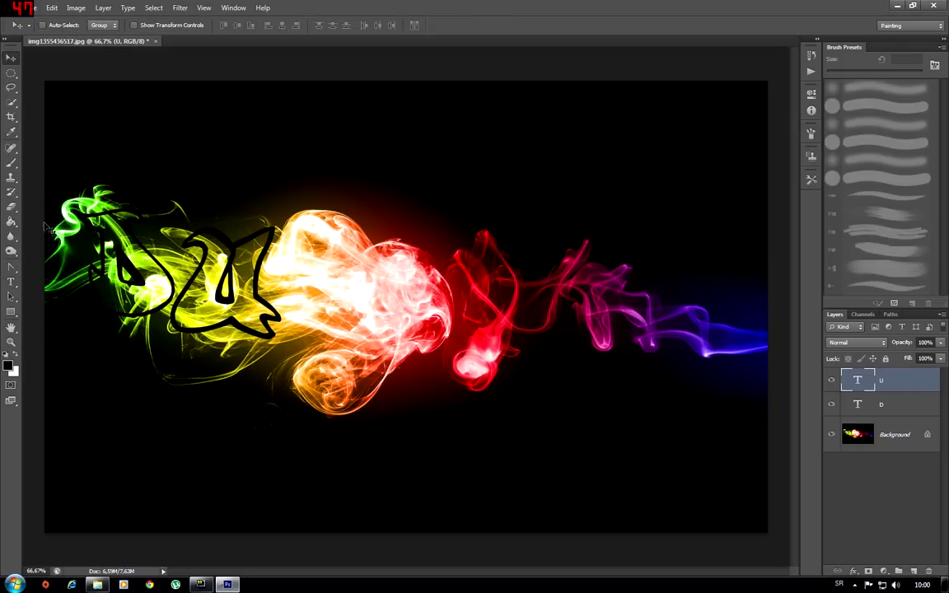
- Add a B text layer and move it onto the orange smoke
click(10, 282)
click(203, 366)
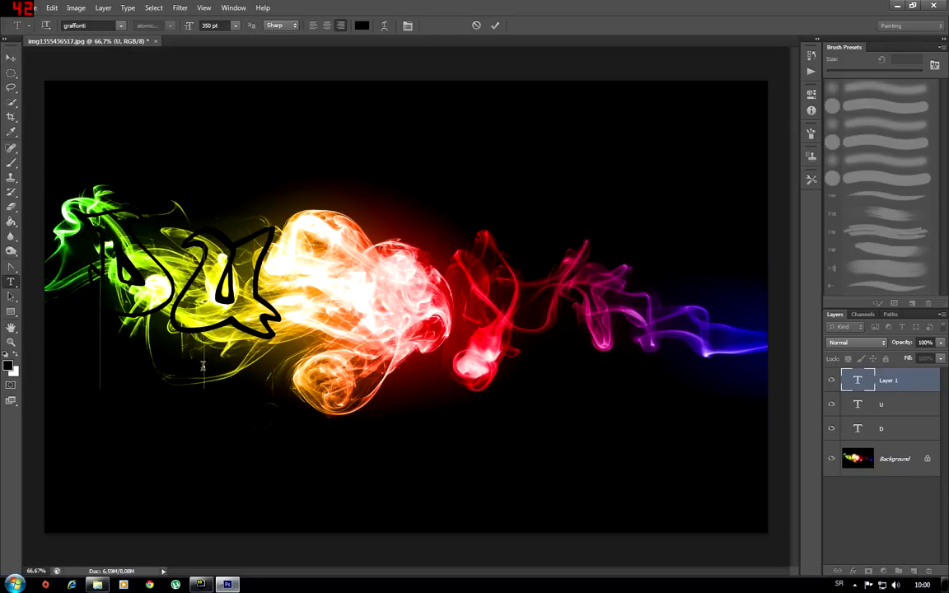
text(B)
click(11, 57)
drag(243, 363, 339, 320)
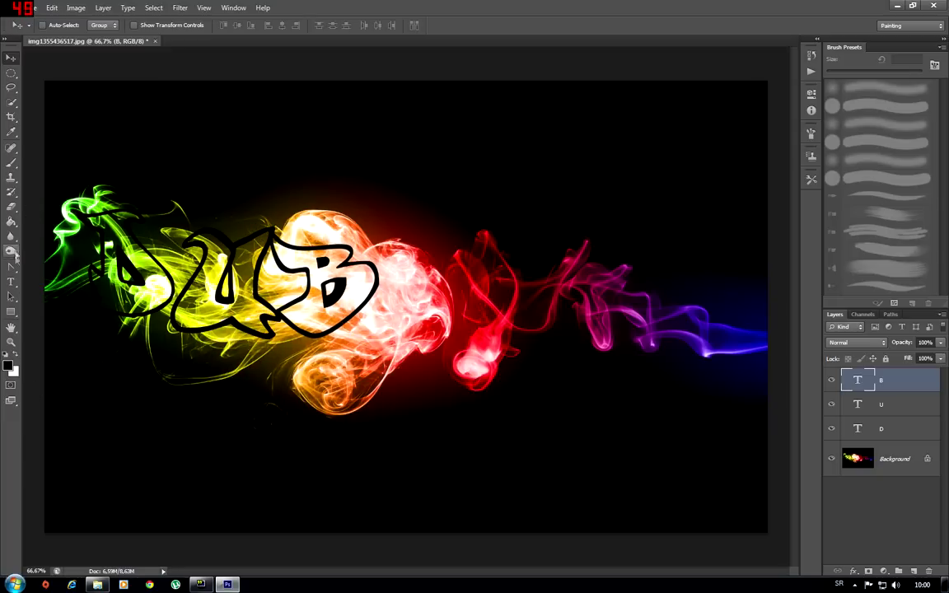
- Add a stray SU text layer by mistake, then delete it
click(10, 282)
click(178, 284)
text(S)
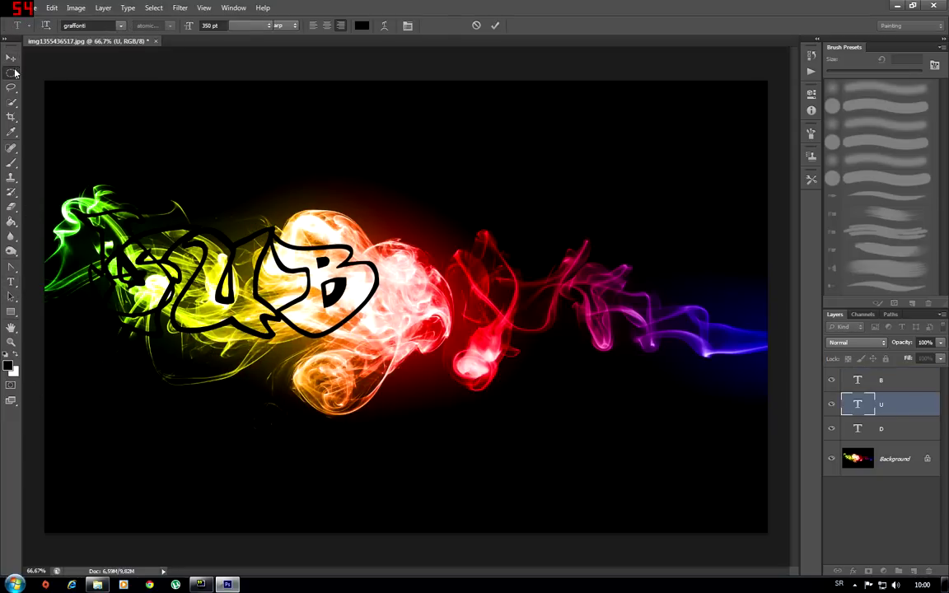
click(11, 58)
drag(142, 303, 221, 306)
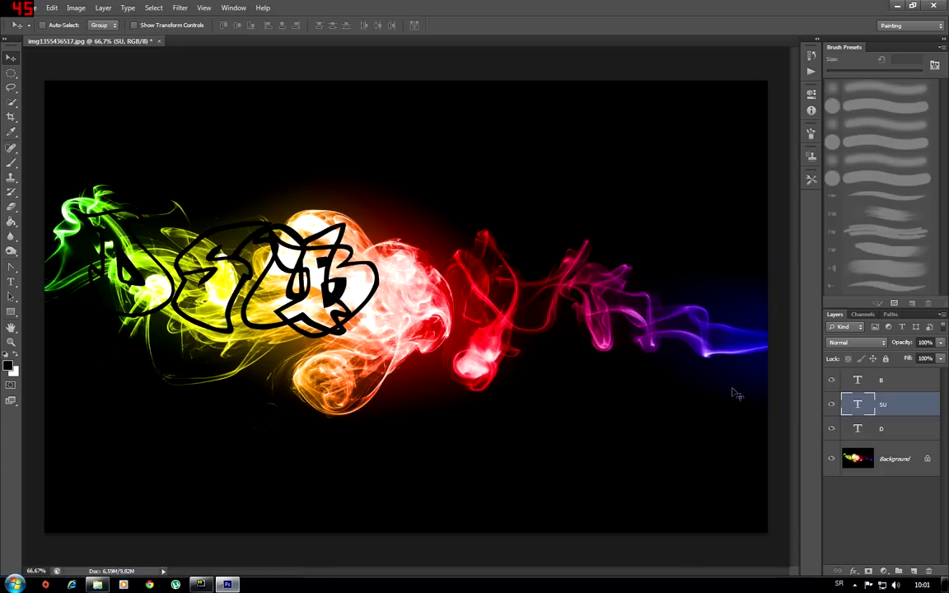
key(Delete)
- Add an S text layer placed just right of the B
click(11, 282)
click(151, 387)
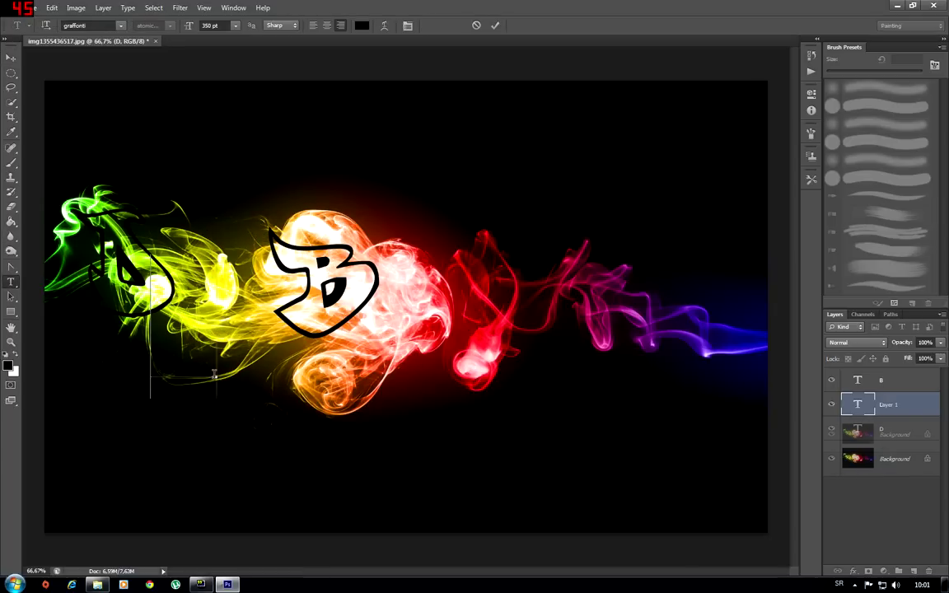
text(S)
click(11, 56)
drag(149, 292, 409, 294)
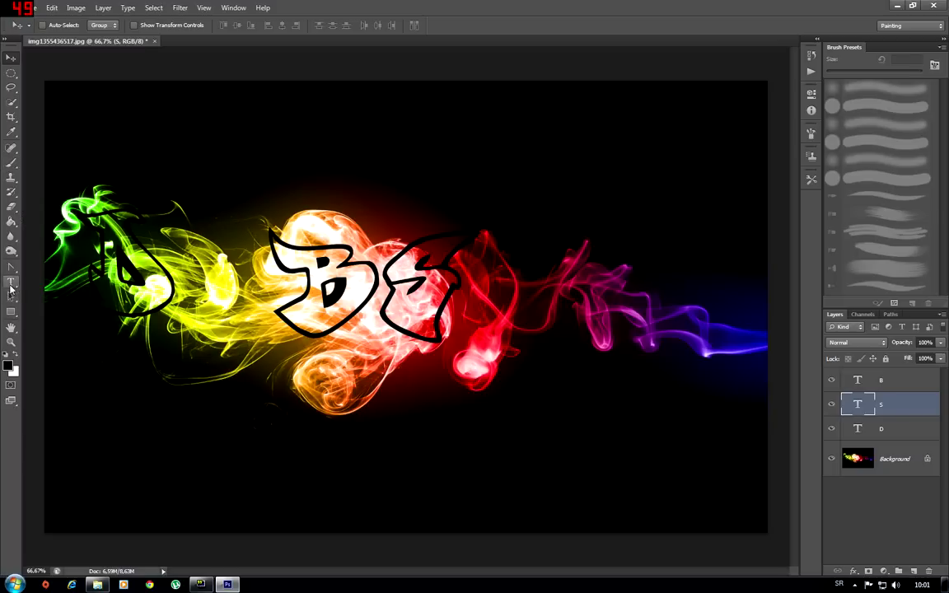
- Add a U text layer positioned between the D and the B
click(10, 282)
click(103, 346)
text(U)
click(11, 57)
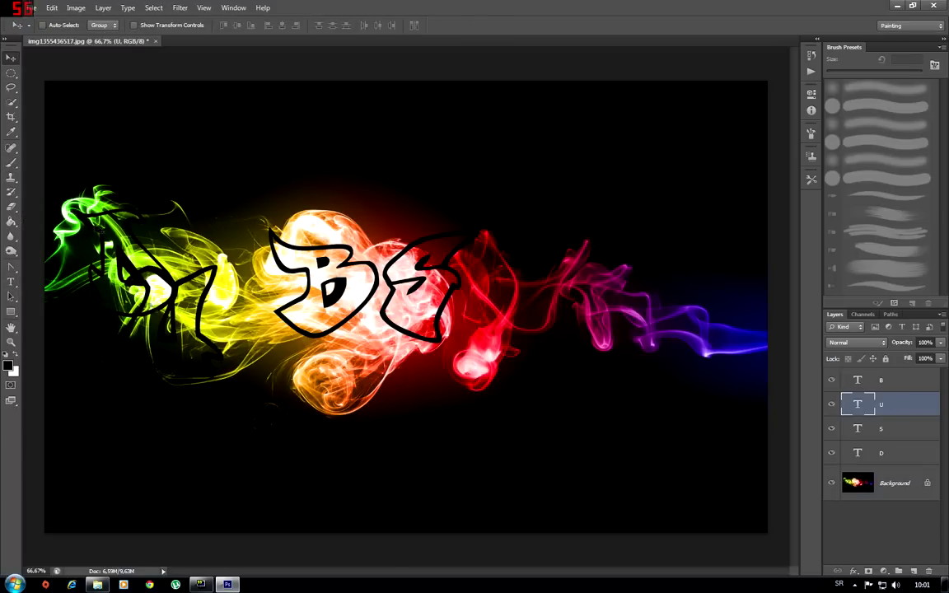
drag(165, 324, 243, 320)
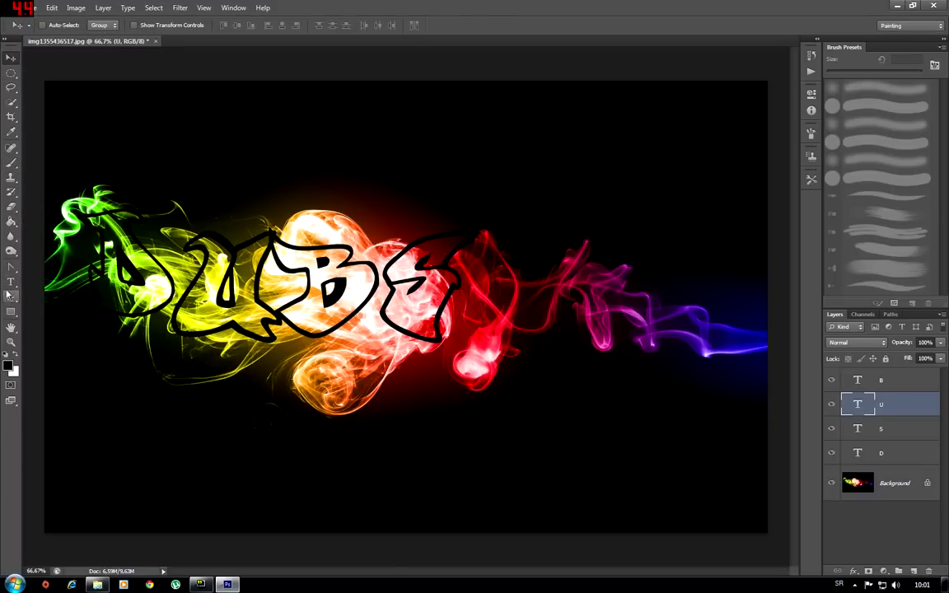
- Add a T text layer right of the S and nudge it closer
click(11, 282)
click(145, 382)
text(T)
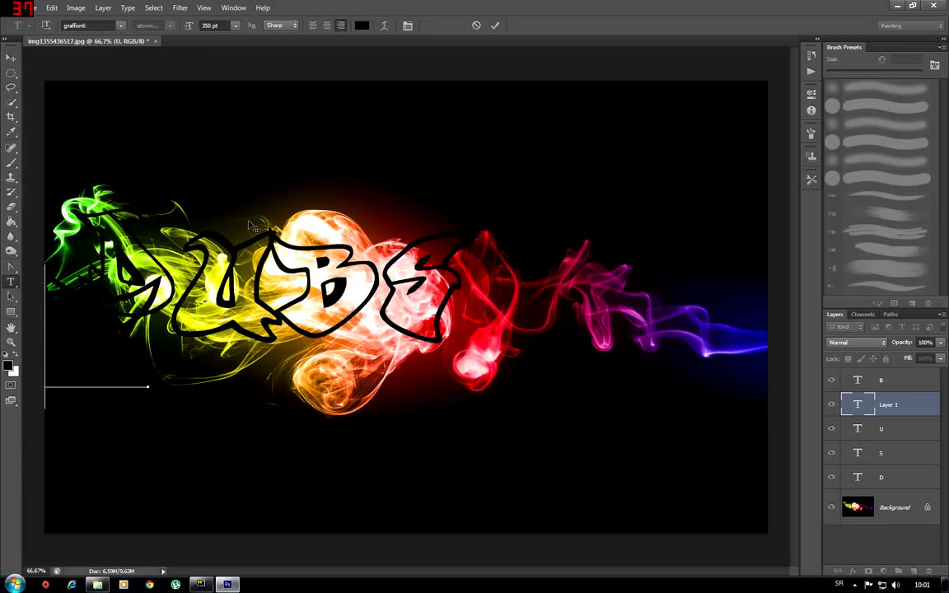
click(11, 73)
mouse_move(99, 354)
mouse_down()
mouse_move(502, 332)
mouse_move(441, 317)
mouse_up()
click(884, 451)
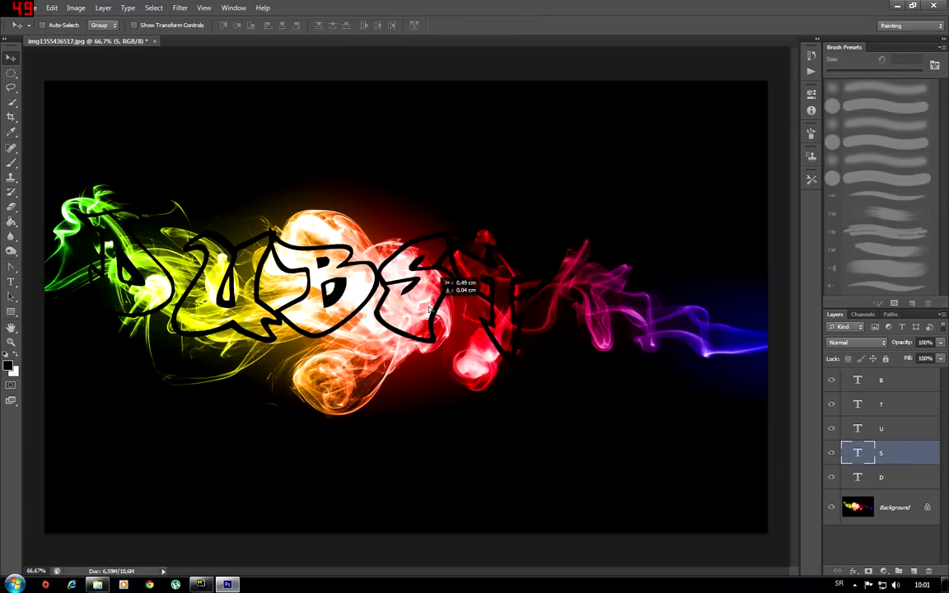
click(885, 404)
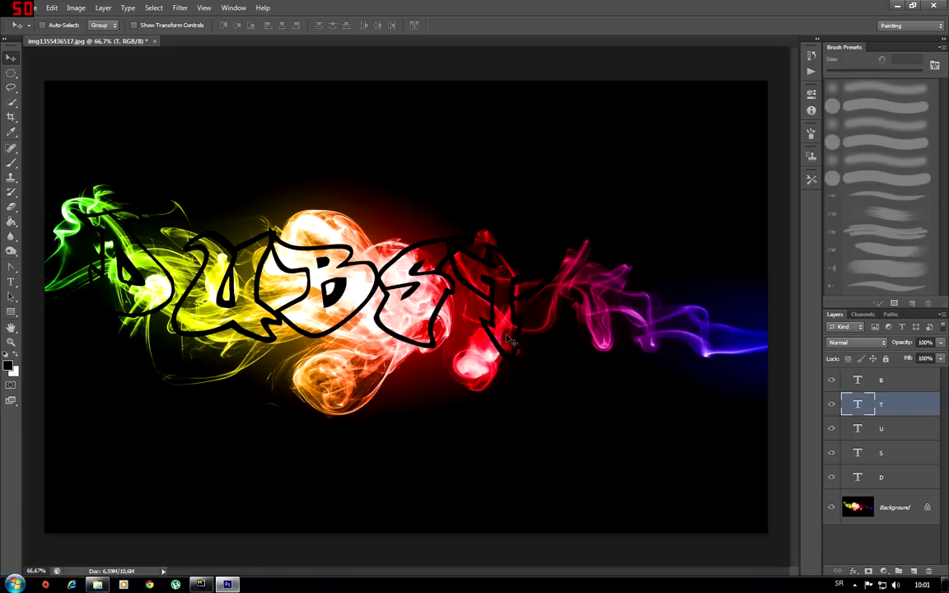
drag(509, 338, 474, 318)
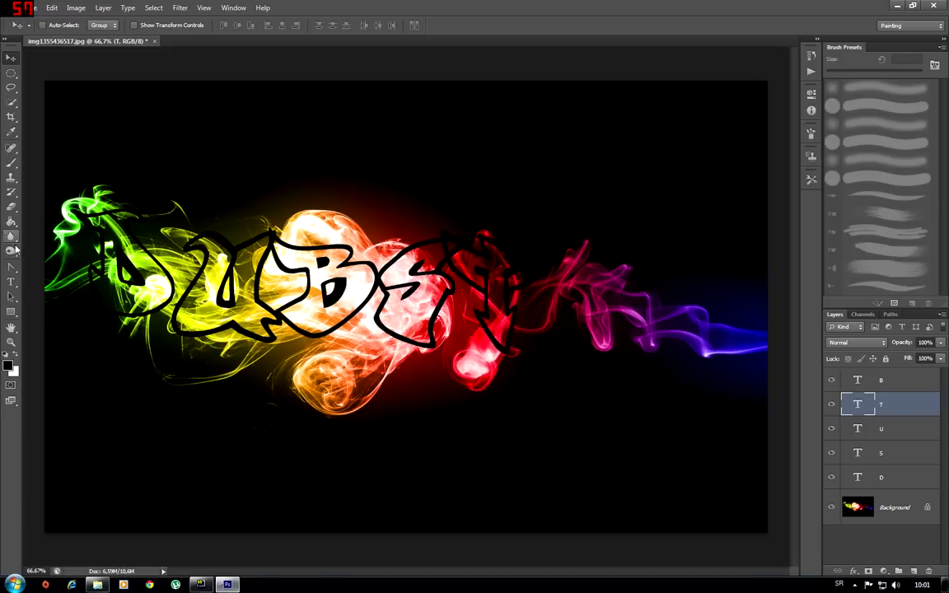
- Add an E text layer positioned on the pink smoke
click(11, 282)
click(64, 406)
text(E)
click(10, 57)
drag(106, 330, 583, 315)
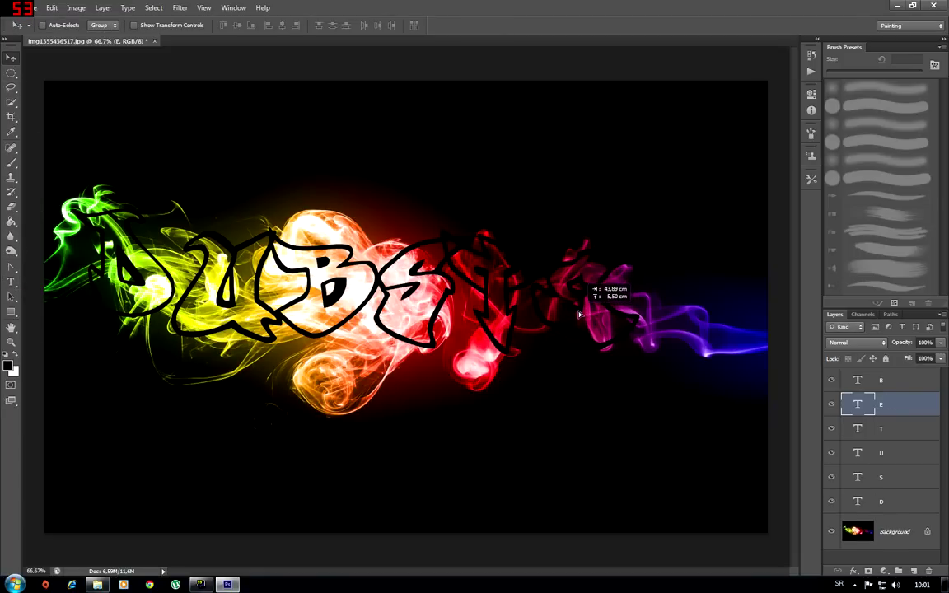
drag(583, 315, 587, 320)
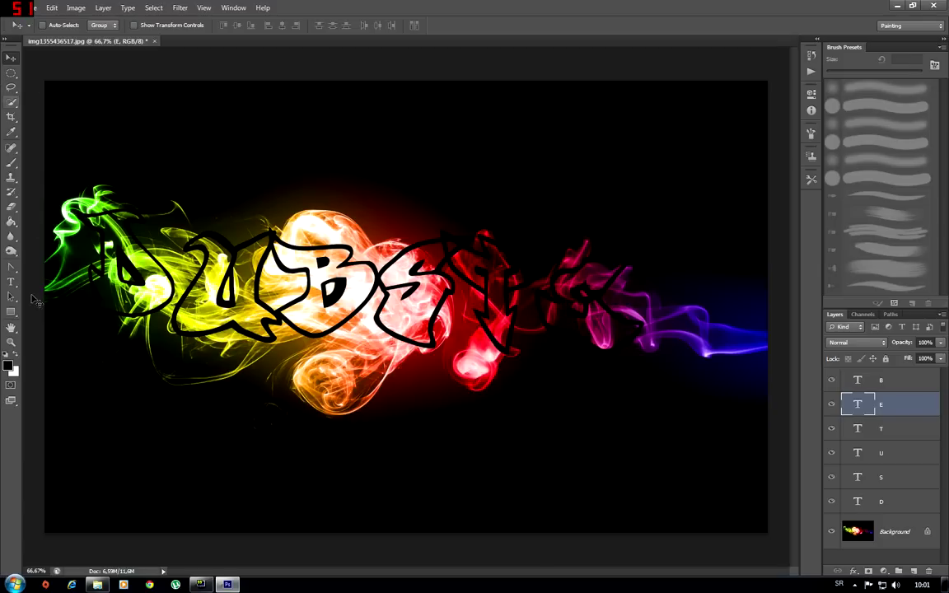
- Add a P text layer positioned on the purple smoke
click(11, 282)
click(83, 408)
text(P)
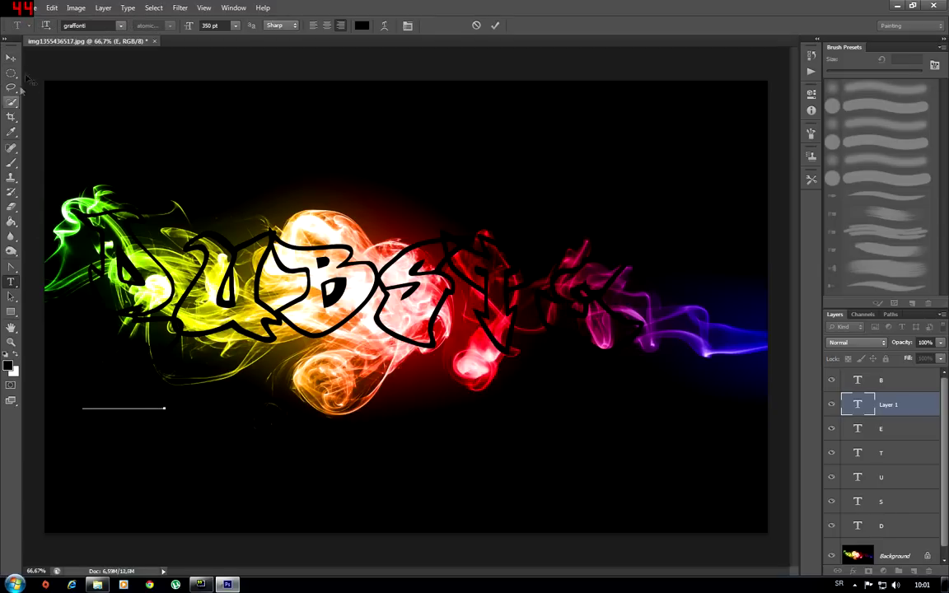
click(10, 57)
drag(95, 349, 662, 338)
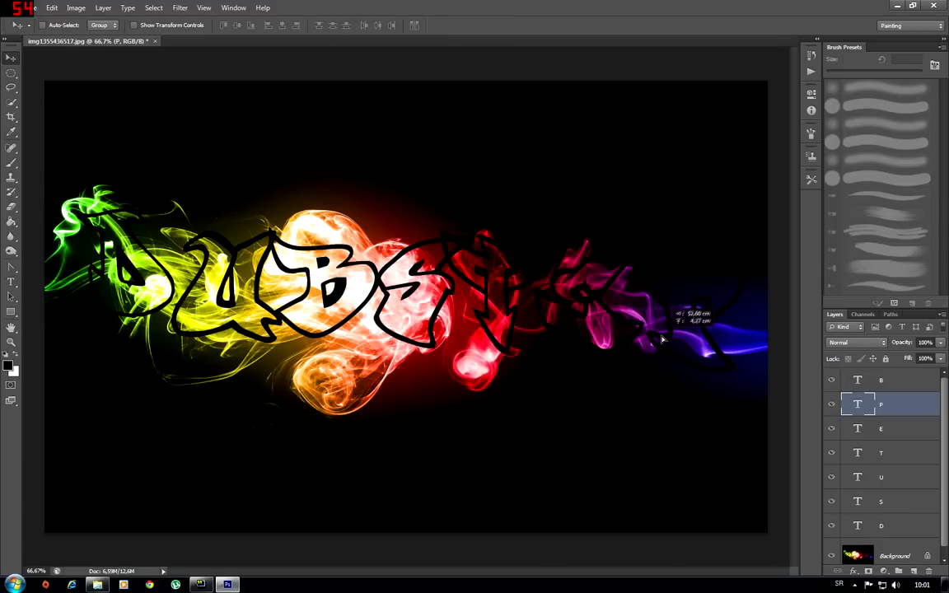
- Give the D layer a green Color Overlay
double_click(906, 525)
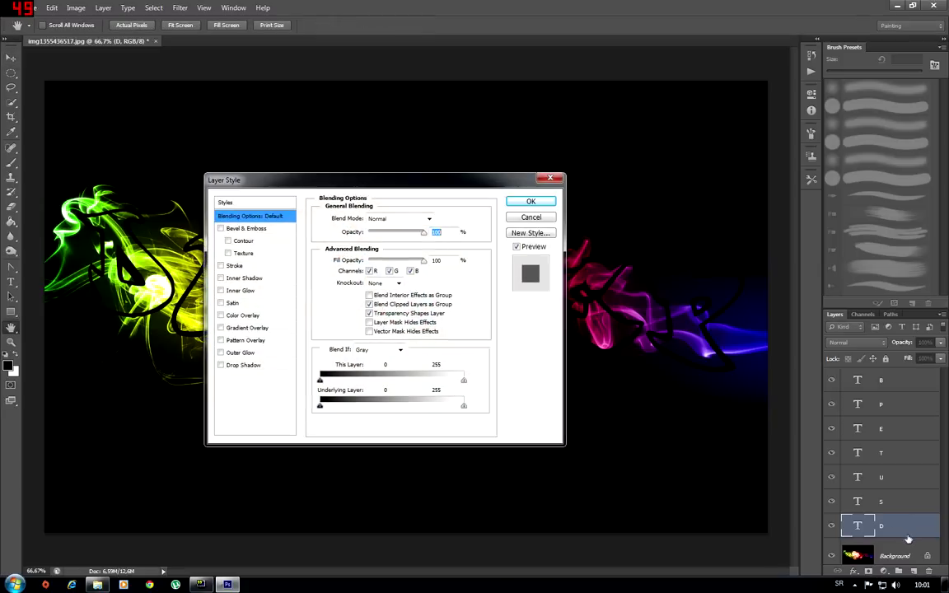
click(242, 315)
click(439, 219)
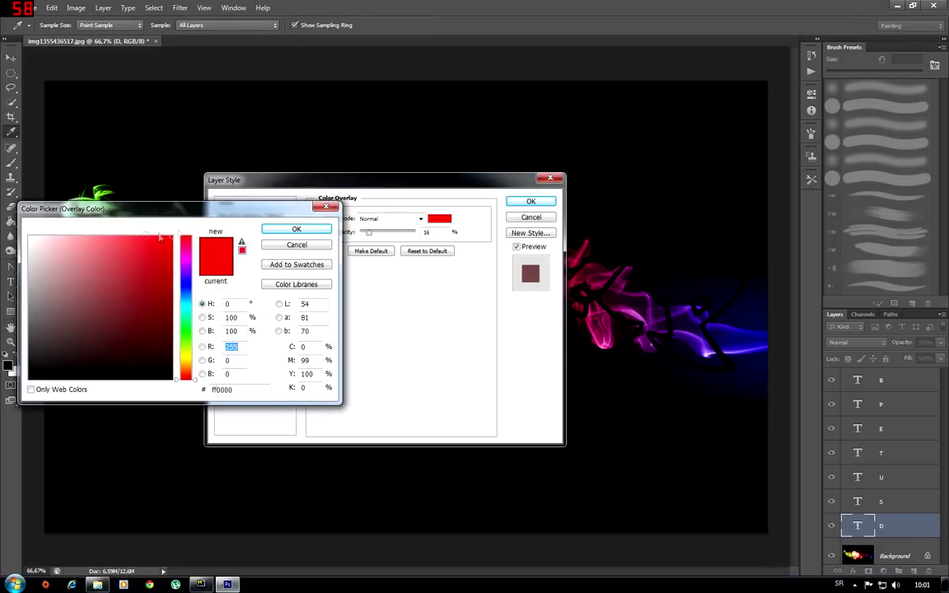
click(188, 329)
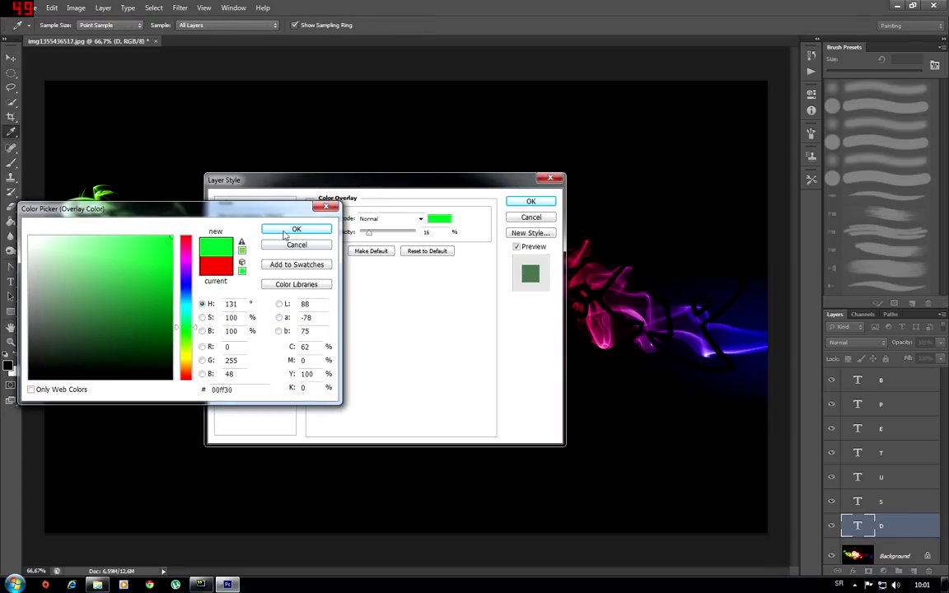
click(289, 230)
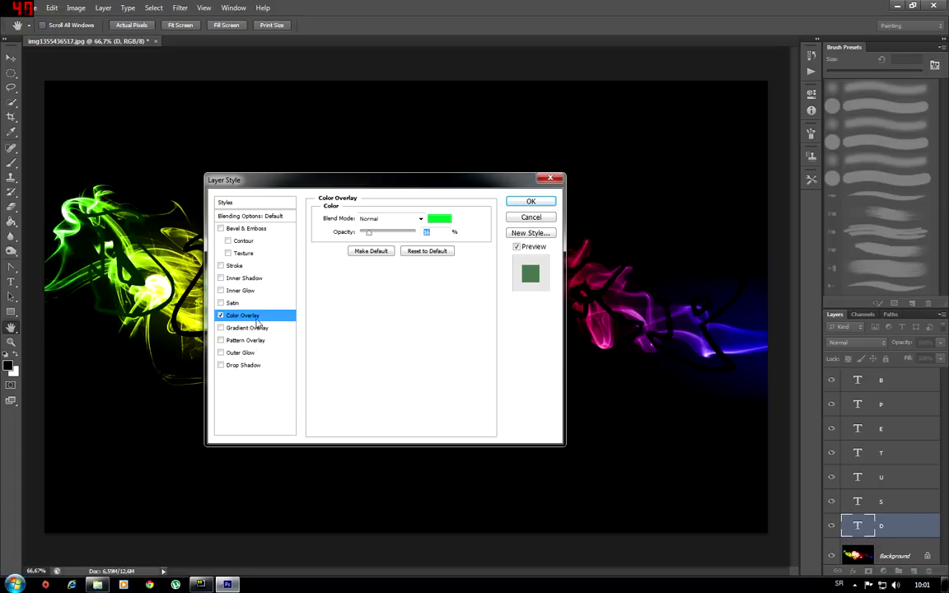
- Add a bright green Outer Glow to the D with Spread 15 and Size 30
click(240, 353)
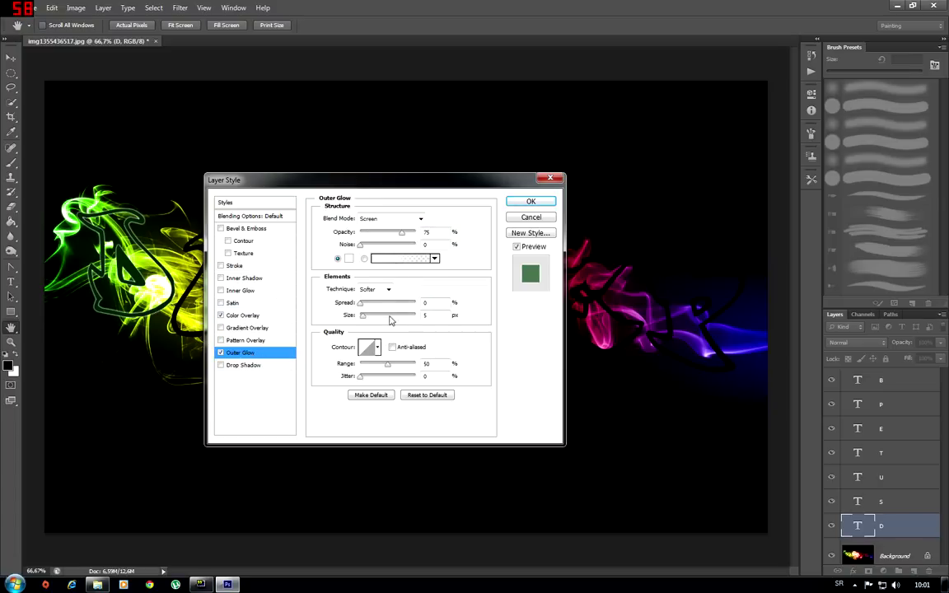
click(348, 258)
click(171, 242)
click(186, 330)
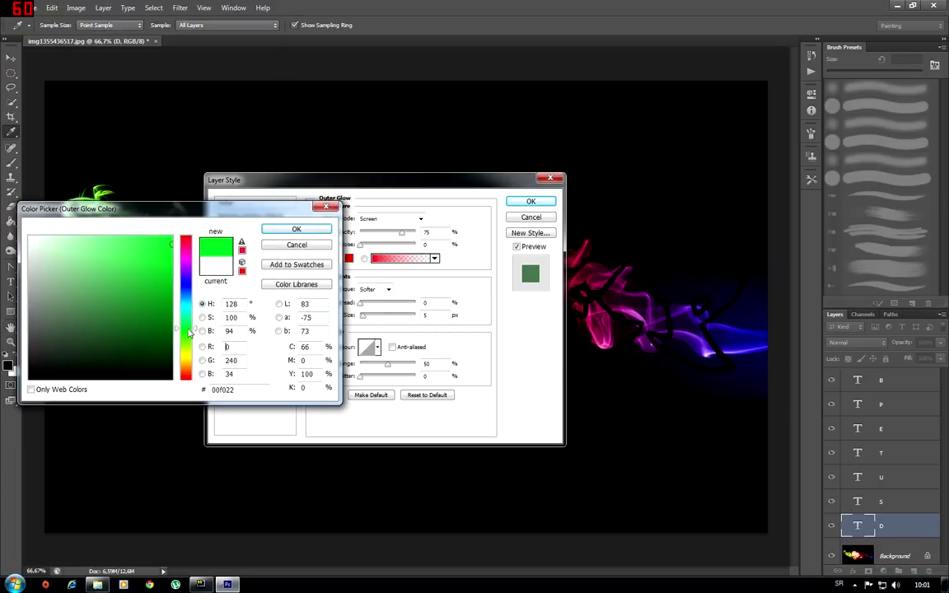
click(295, 229)
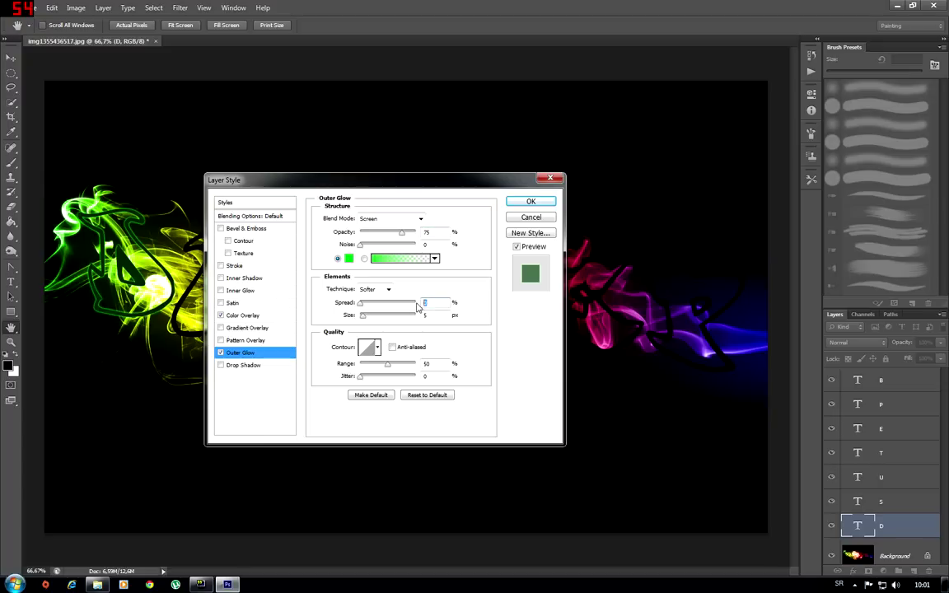
text(15)
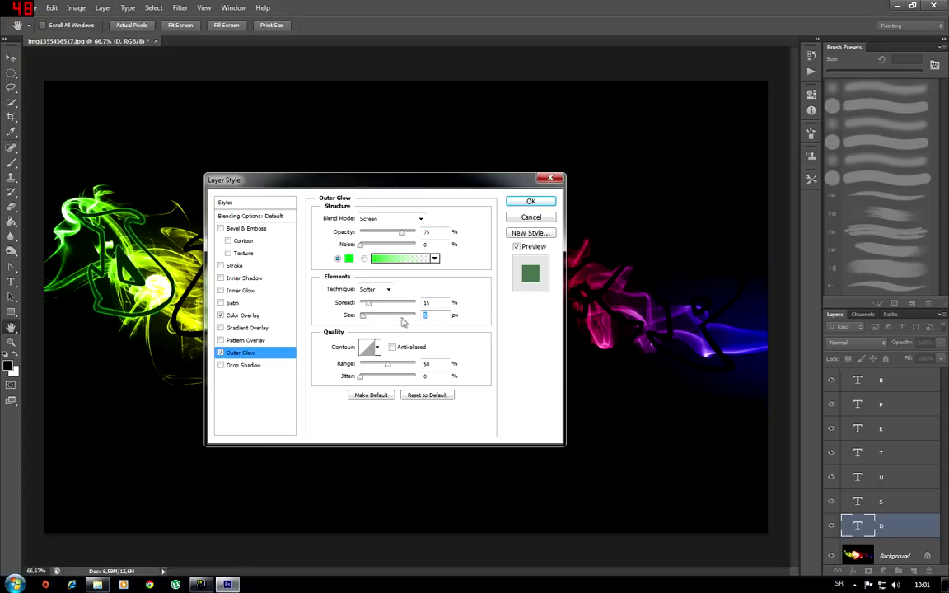
text(30)
click(532, 202)
- Give the U layer a yellow Color Overlay
double_click(896, 482)
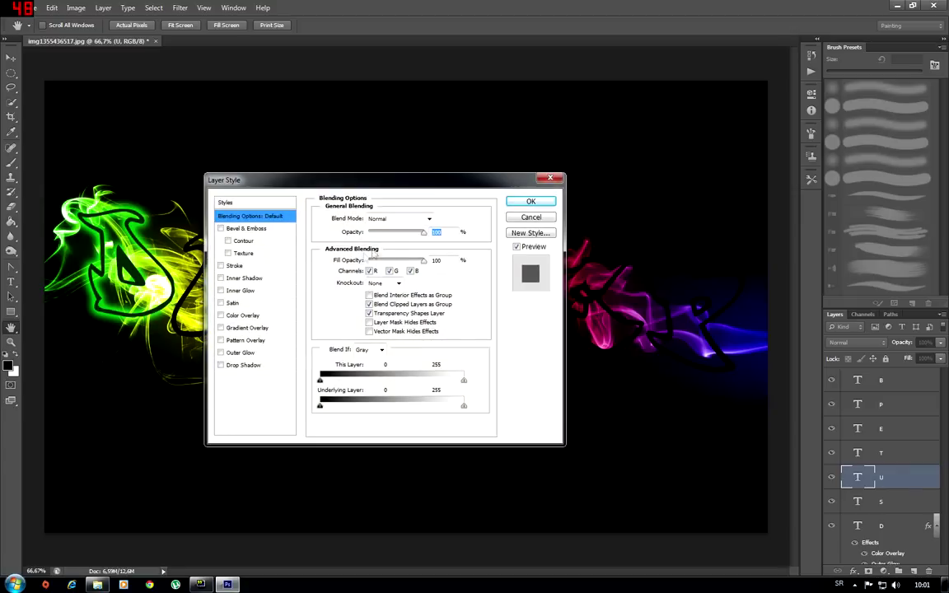
click(232, 315)
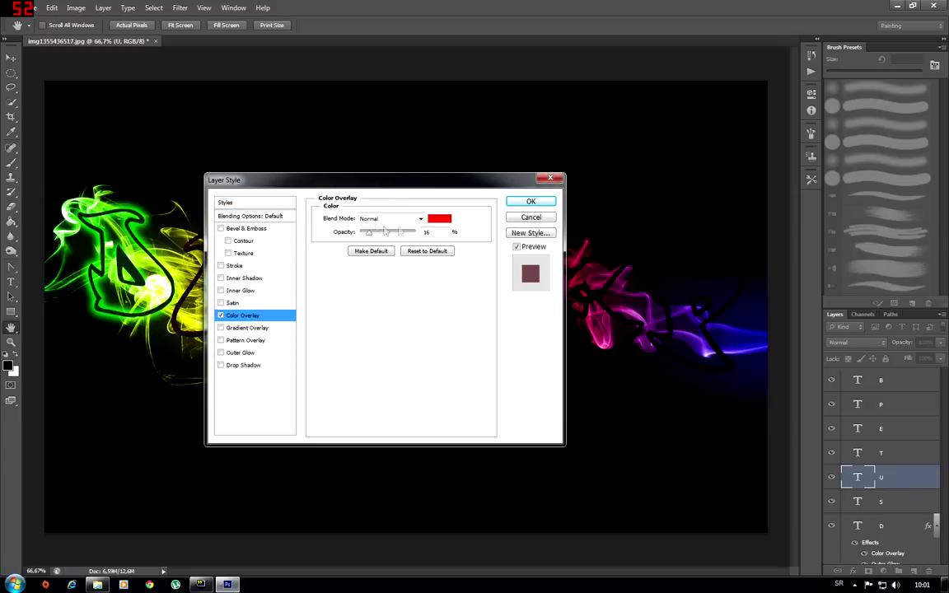
click(439, 218)
drag(186, 379, 185, 360)
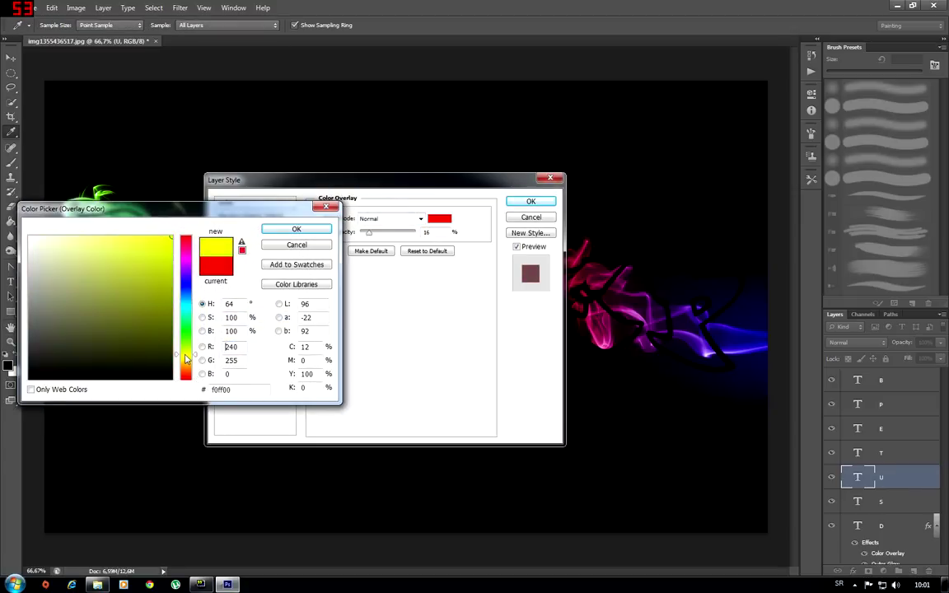
click(285, 232)
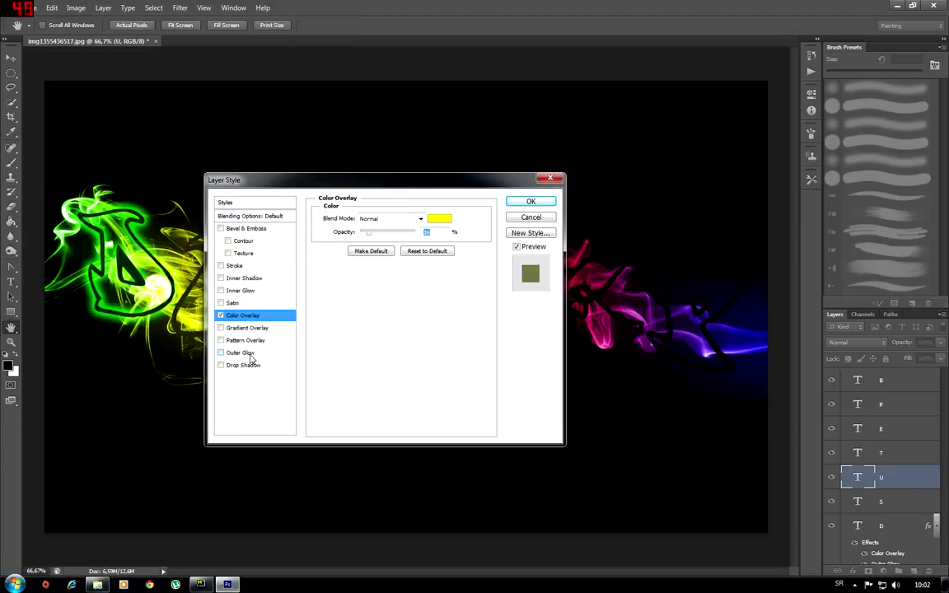
- Add a yellow Outer Glow of Size 30 to the U and apply it
click(243, 353)
click(349, 258)
drag(185, 349, 189, 358)
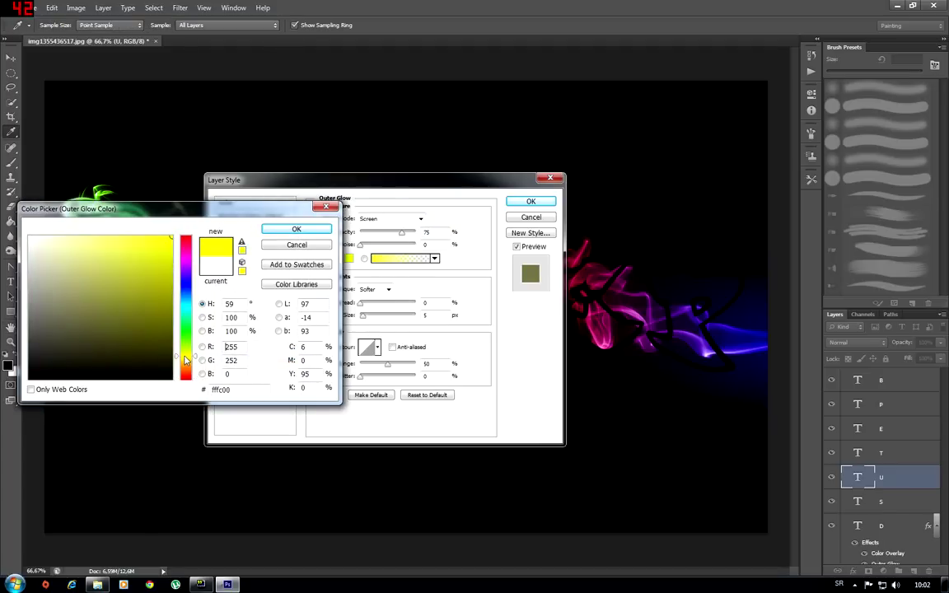
click(277, 230)
mouse_move(324, 187)
mouse_down()
mouse_move(519, 299)
mouse_move(476, 194)
mouse_up()
text(15)
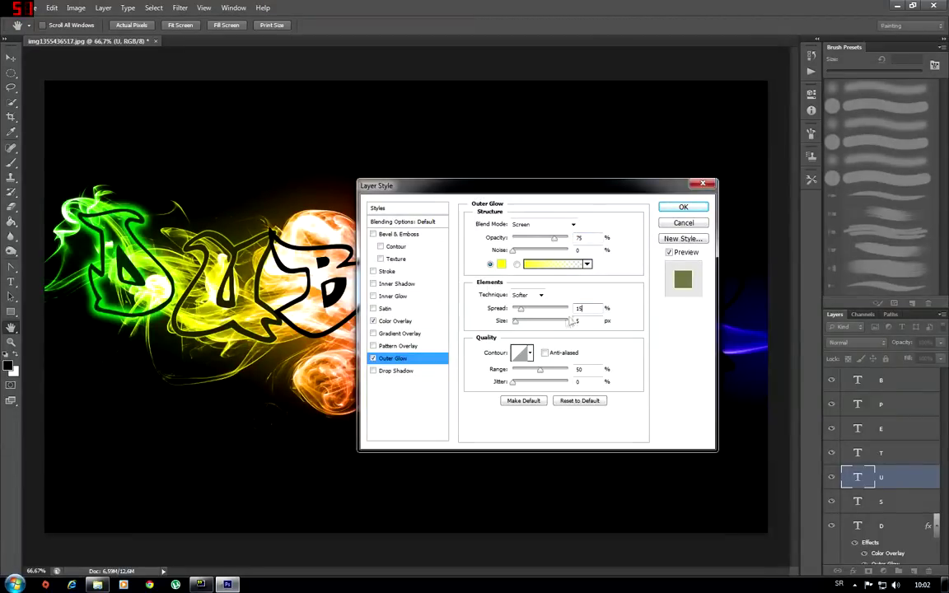
text(30)
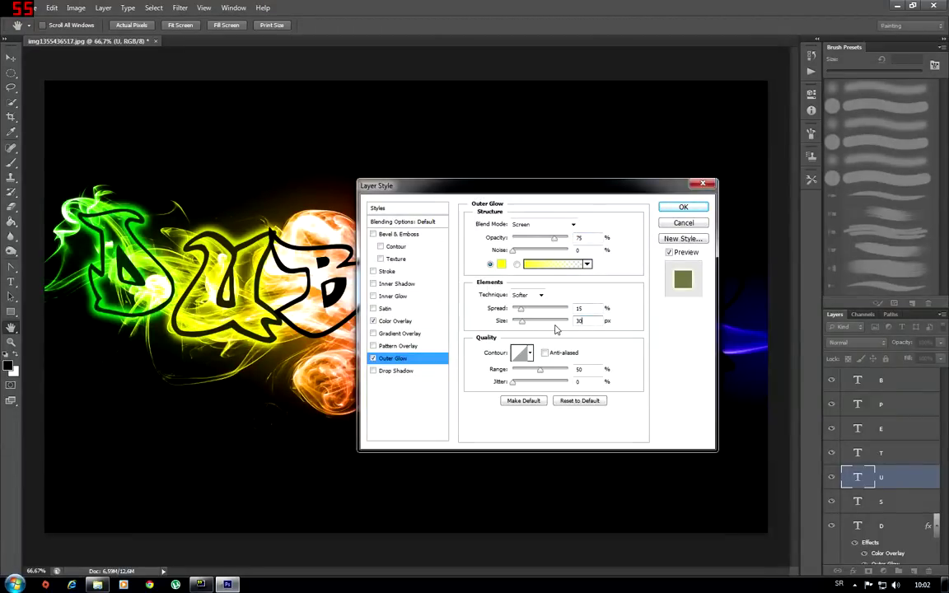
click(683, 207)
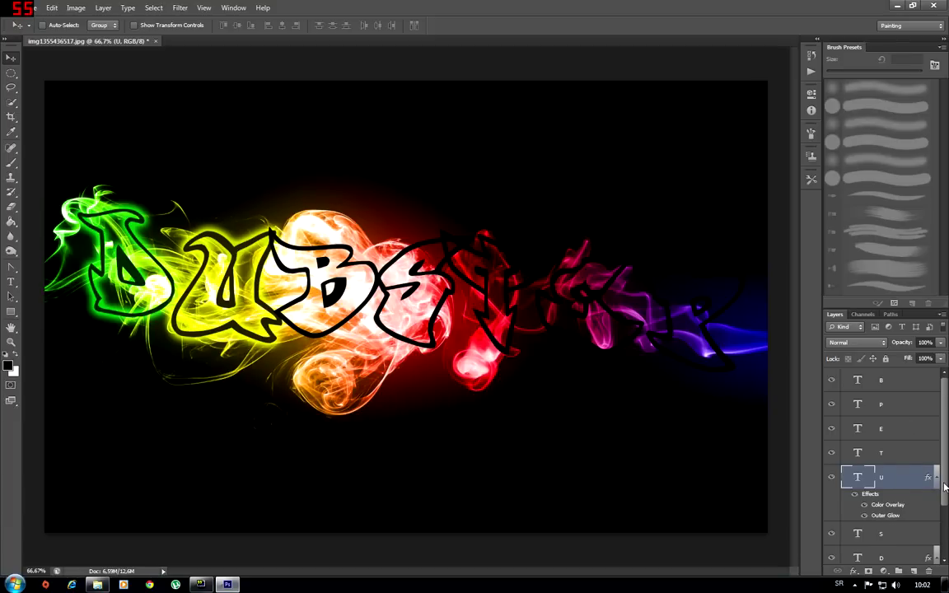
scroll(884, 524, down, 1)
scroll(939, 449, up, 1)
- Give the B layer an orange-yellow Color Overlay
double_click(907, 382)
click(374, 321)
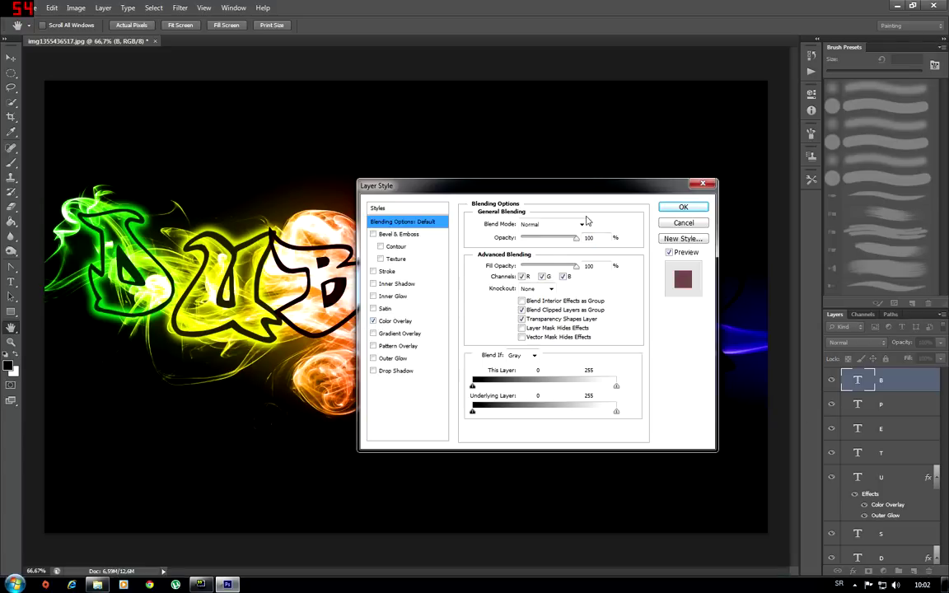
click(395, 320)
click(591, 224)
drag(192, 272, 192, 363)
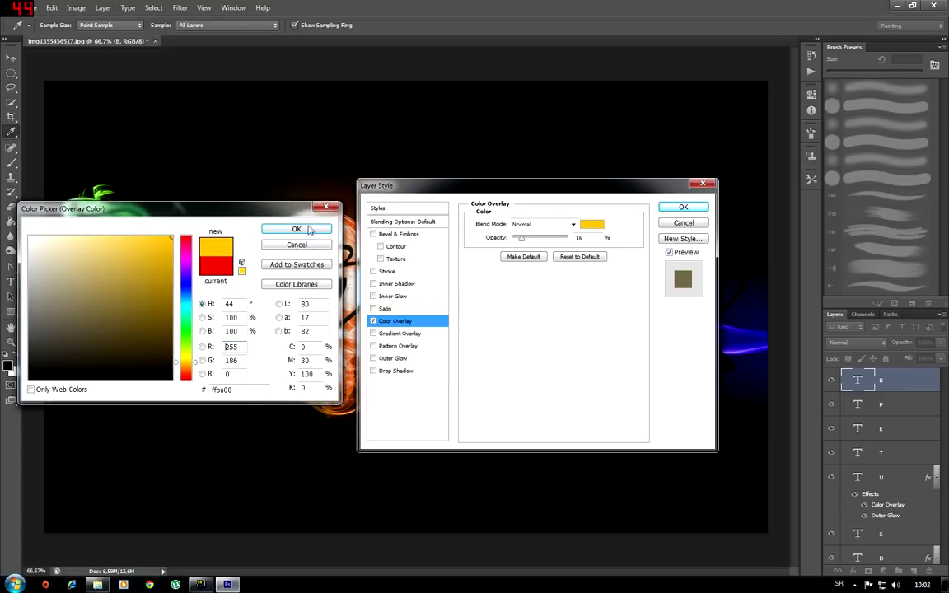
click(308, 230)
- Add an orange Outer Glow to the B with Spread 15 and Size 30
click(407, 359)
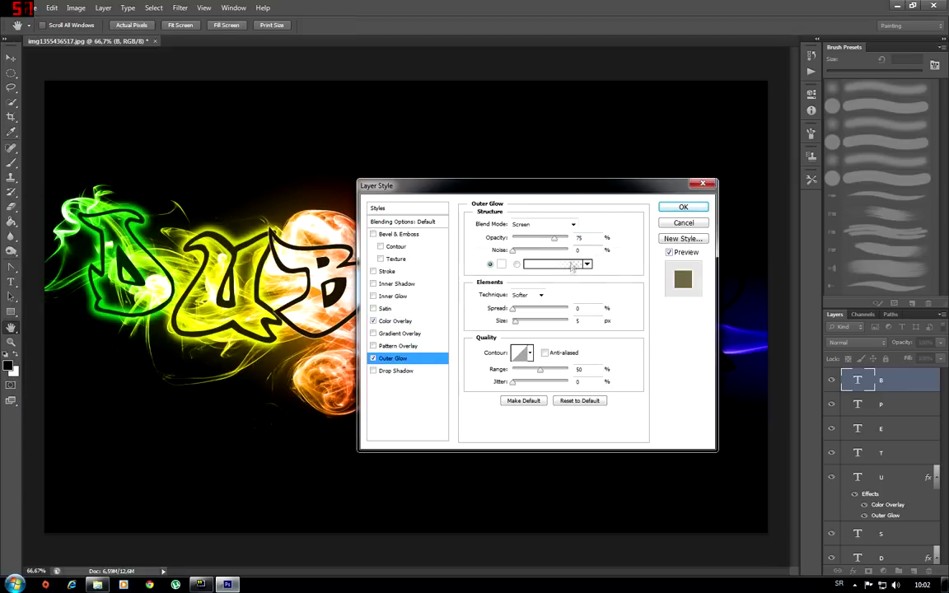
text(15)
text(30)
click(500, 263)
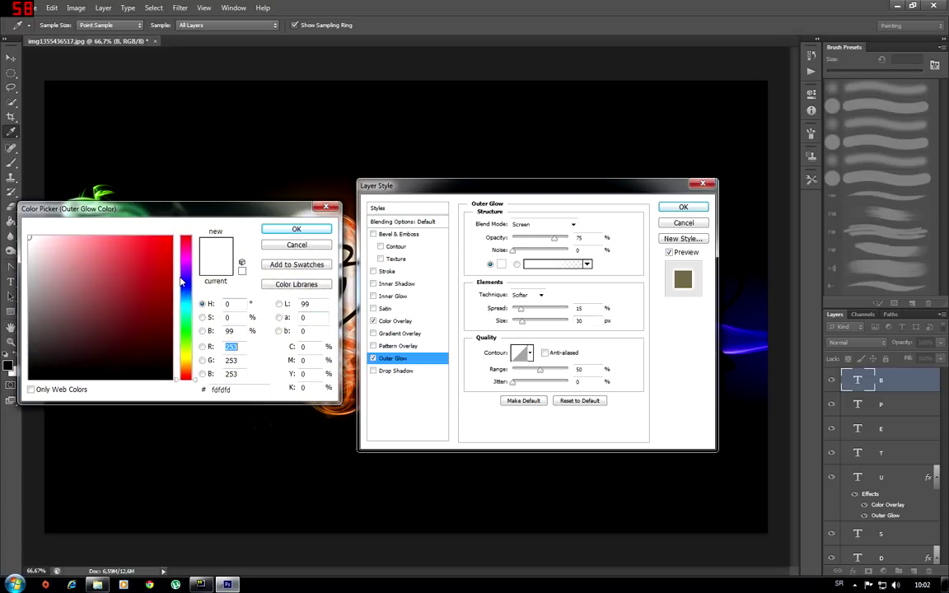
drag(199, 327, 185, 362)
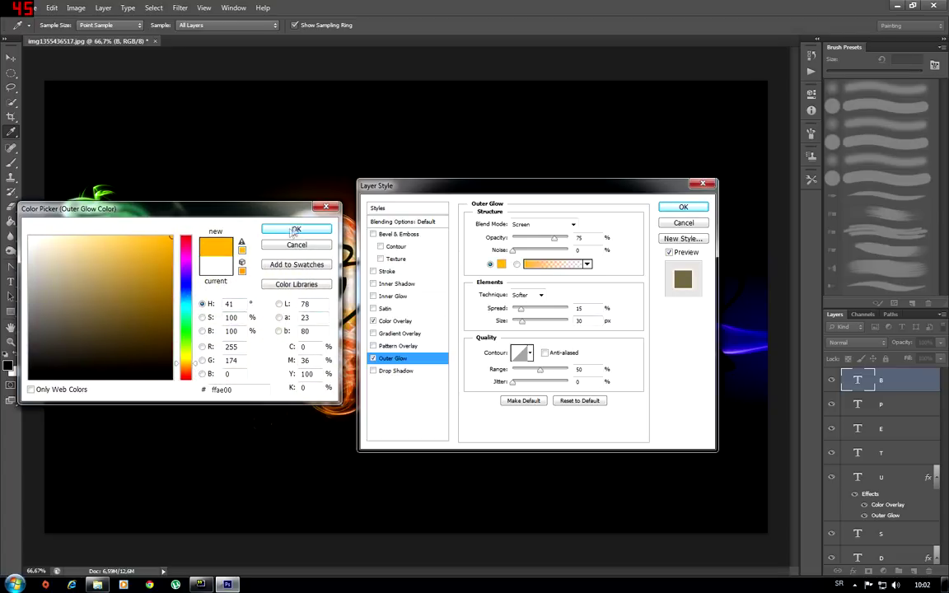
click(296, 229)
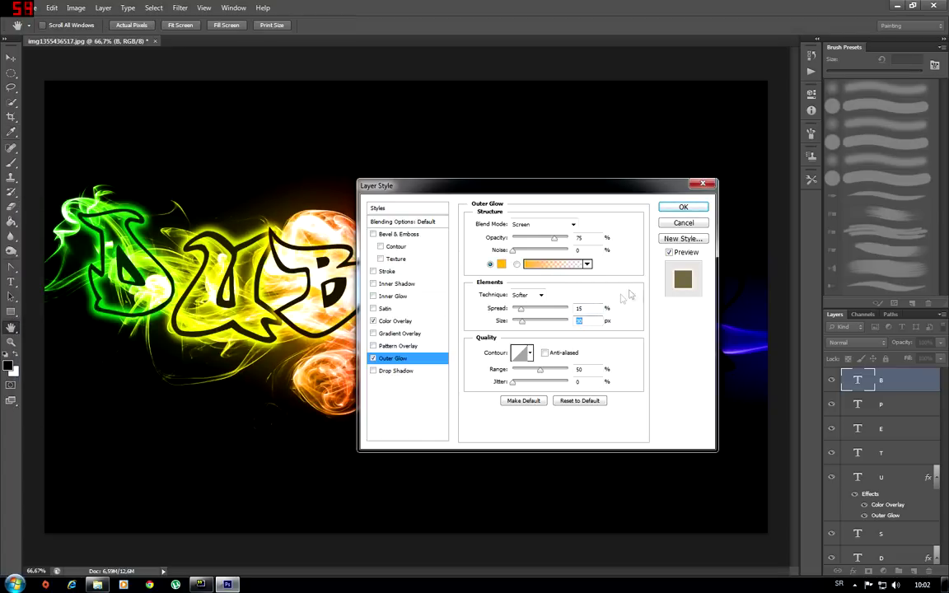
click(683, 207)
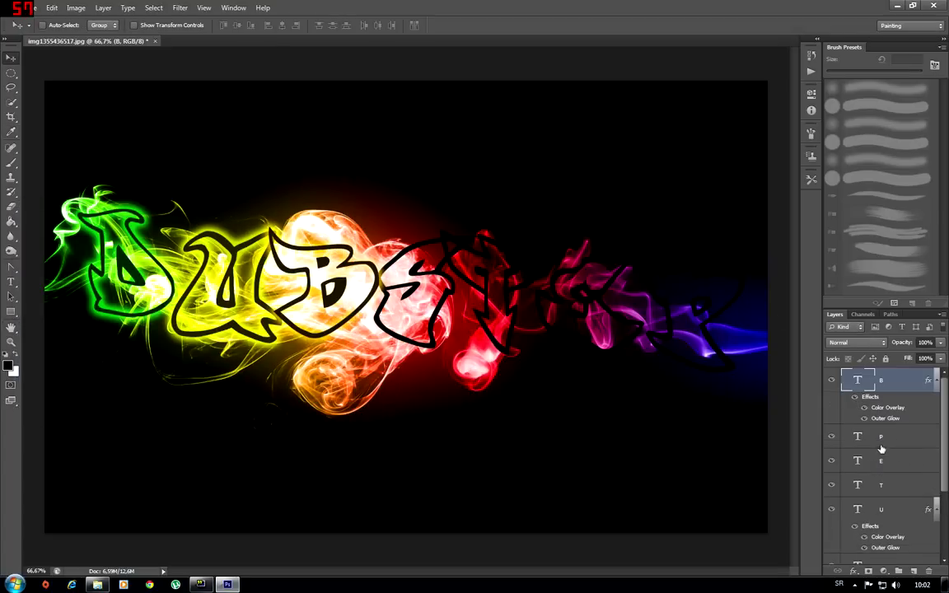
scroll(852, 422, down, 2)
double_click(907, 498)
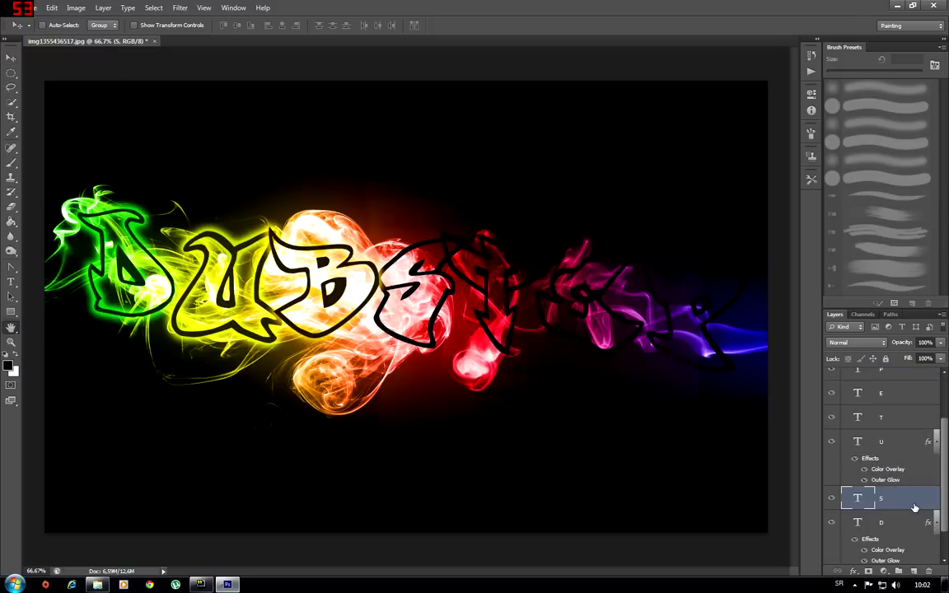
- Give the S layer a red Color Overlay
click(396, 321)
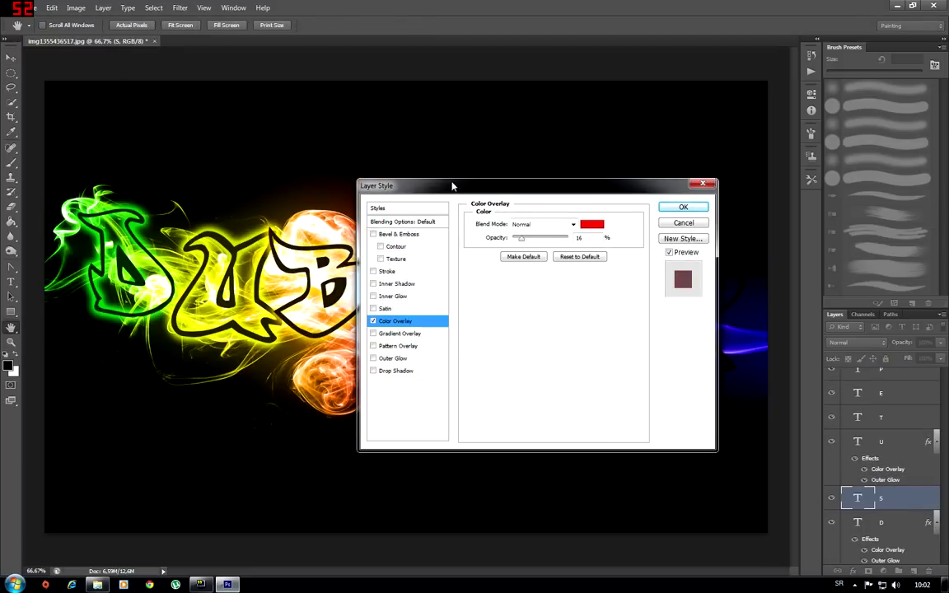
drag(451, 186, 252, 352)
click(393, 393)
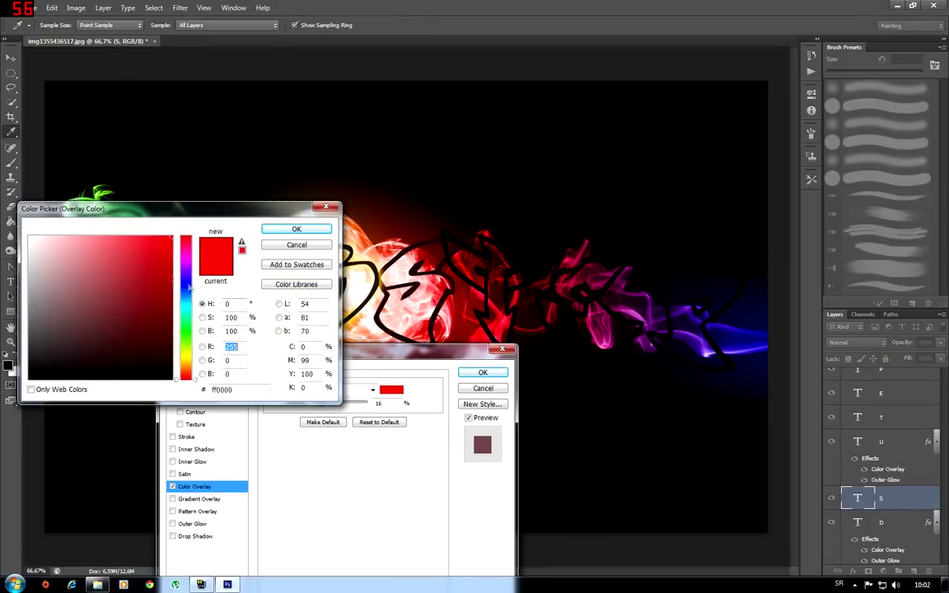
drag(184, 253, 188, 376)
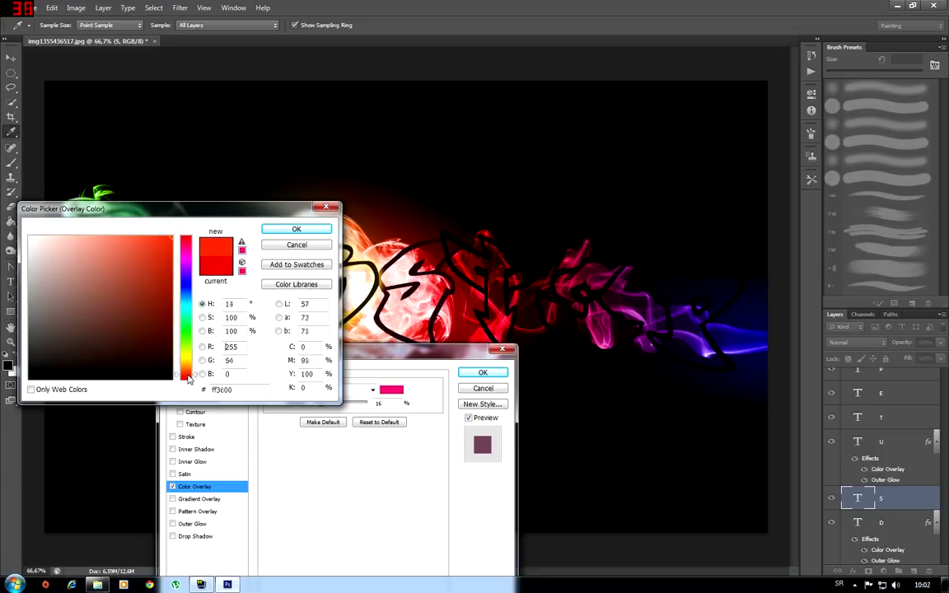
click(284, 231)
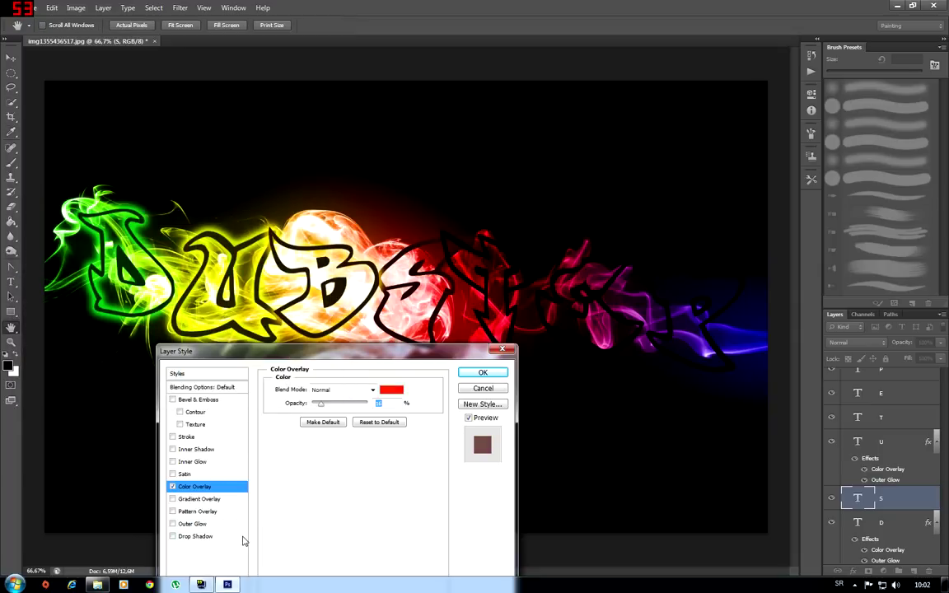
- Add a pure red (ff0000) Outer Glow to the S with Spread 15 and Size 30
click(193, 524)
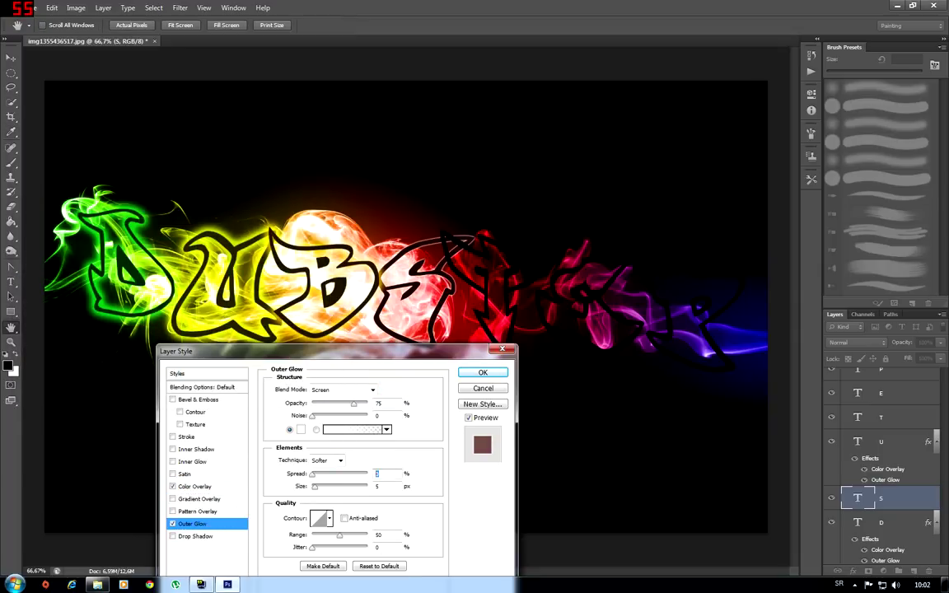
text(15)
key(Tab)
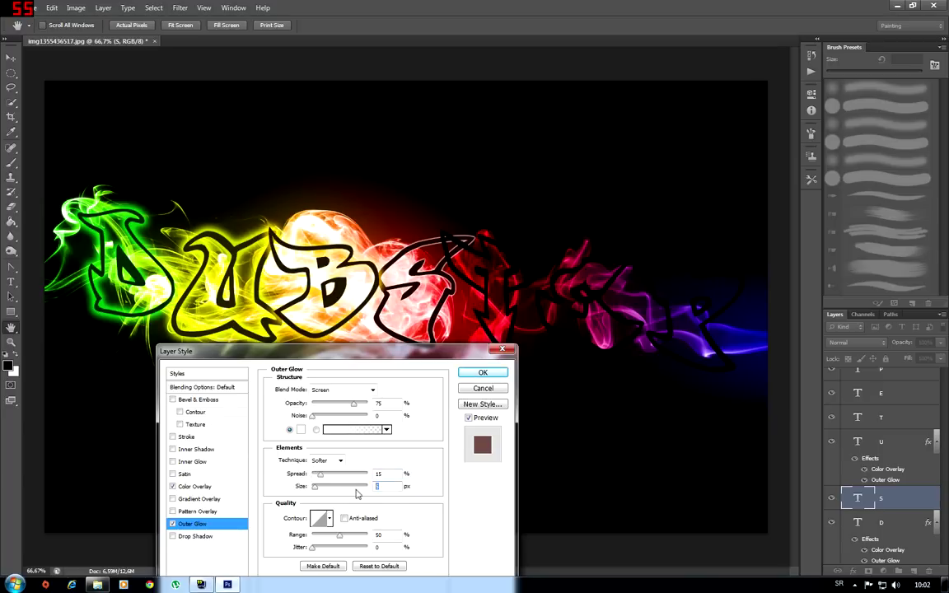
text(30)
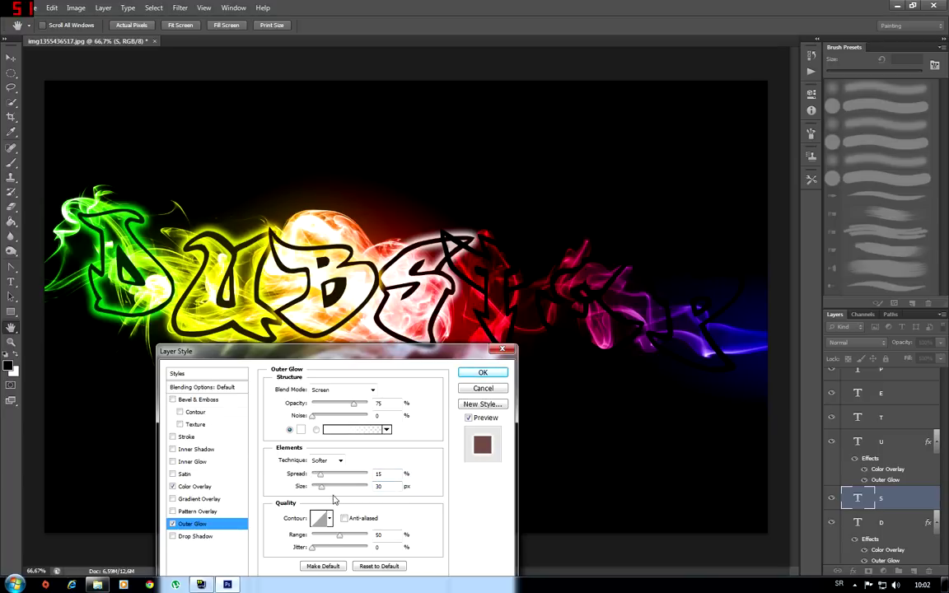
click(300, 429)
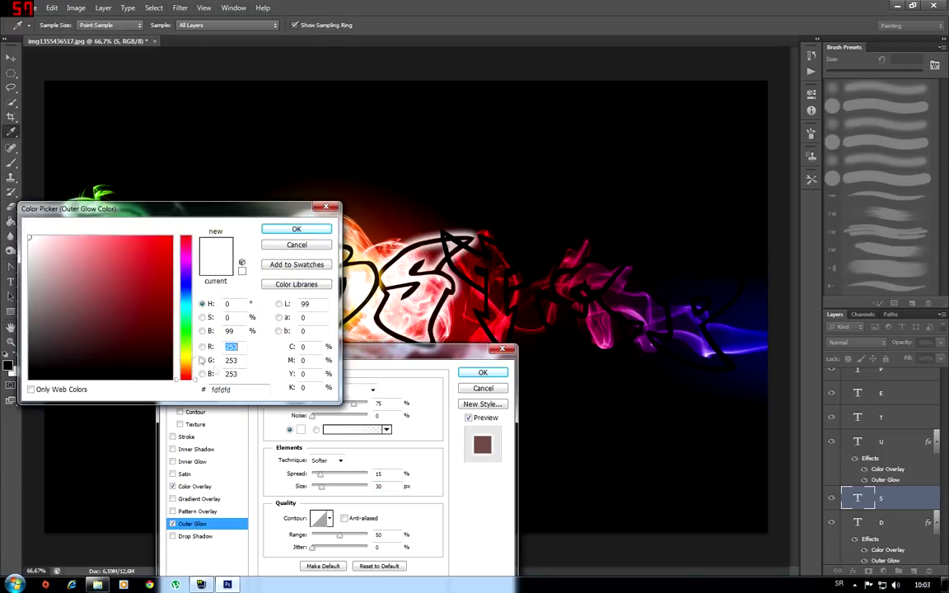
drag(142, 263, 176, 229)
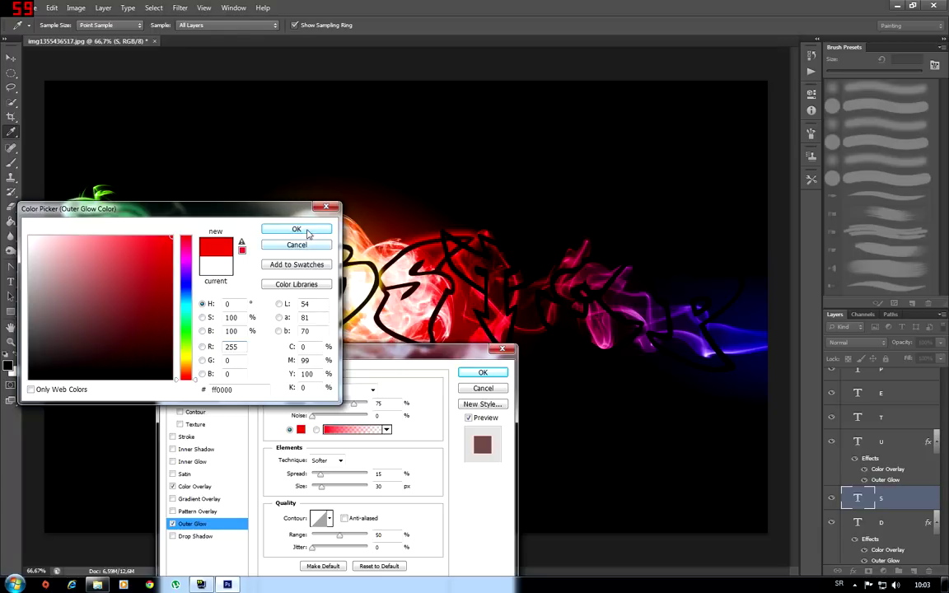
click(300, 230)
click(481, 370)
double_click(890, 422)
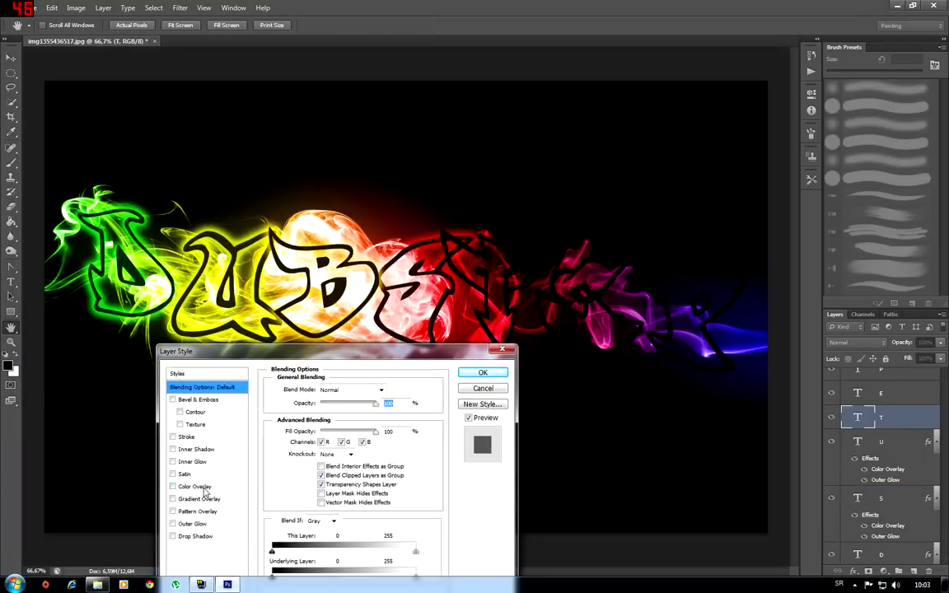
- Give the T a 0%-opacity Color Overlay and a red Outer Glow (Spread 15, Size 30)
click(204, 489)
drag(320, 404, 265, 412)
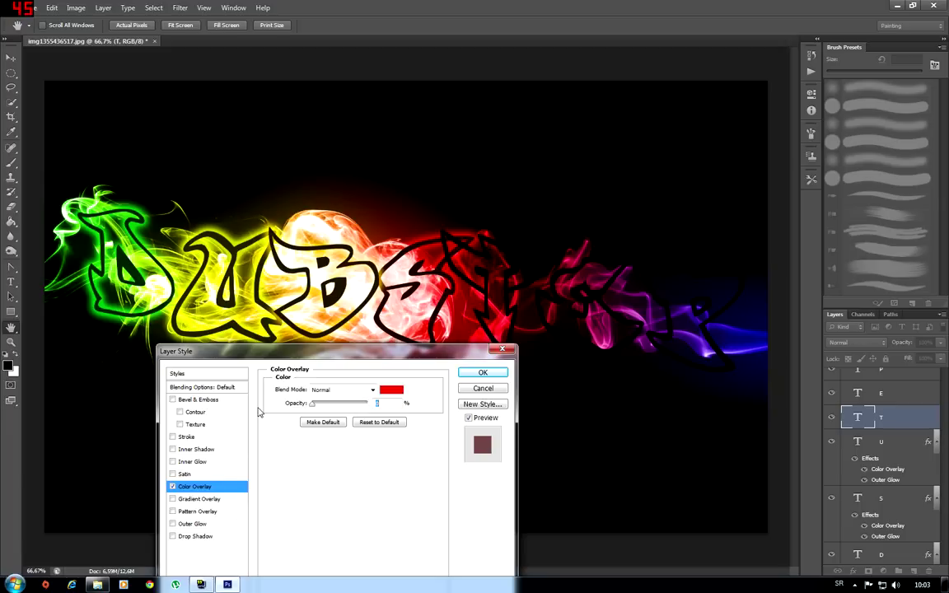
click(206, 525)
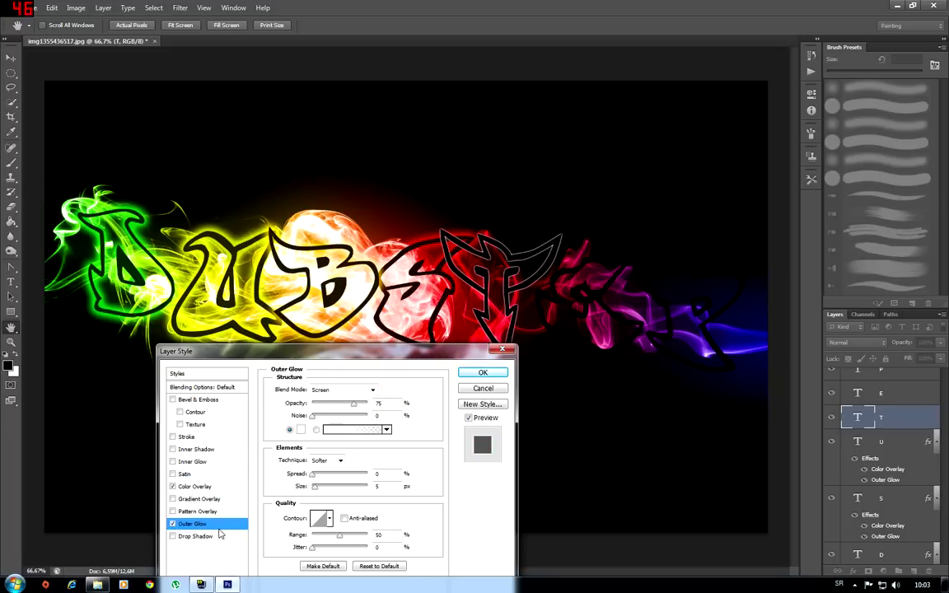
text(5)
text(30)
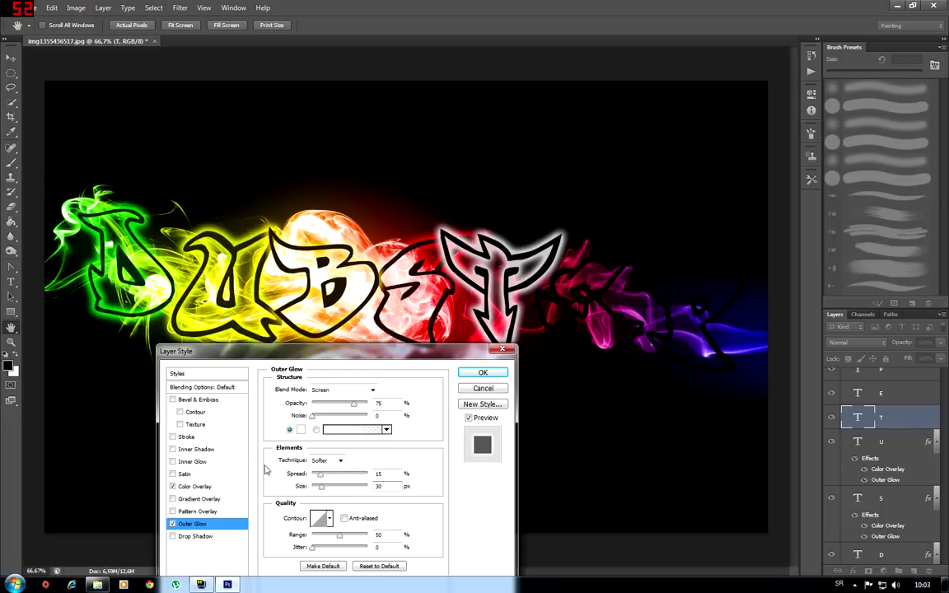
click(302, 429)
click(172, 236)
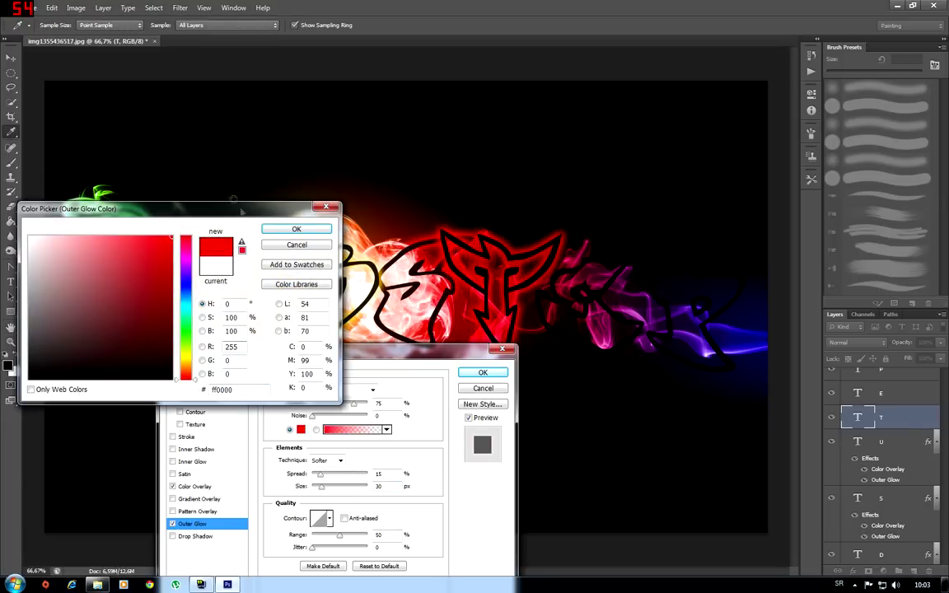
click(292, 231)
click(484, 373)
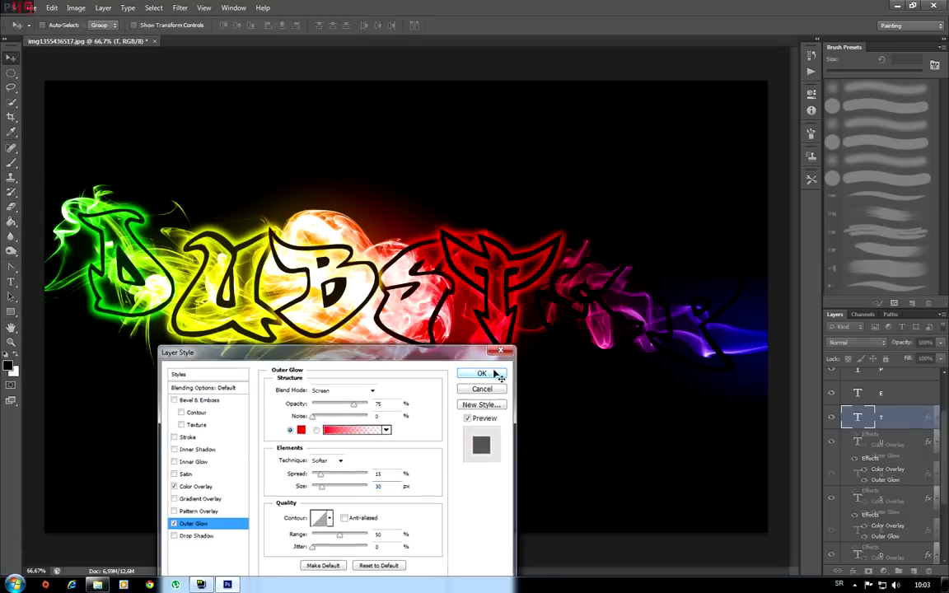
double_click(880, 396)
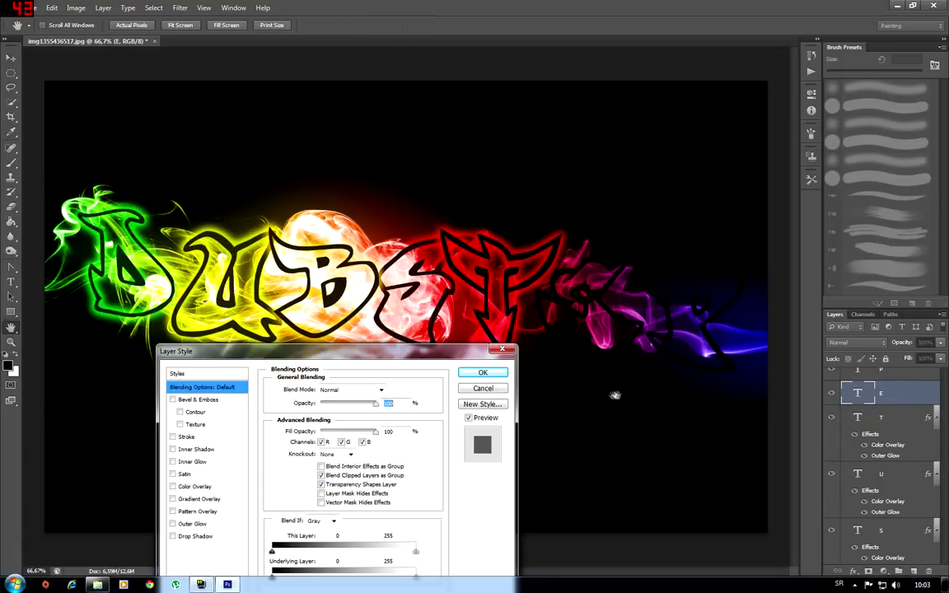
- Try and discard an Inner Glow, then give the E a magenta Color Overlay
click(197, 461)
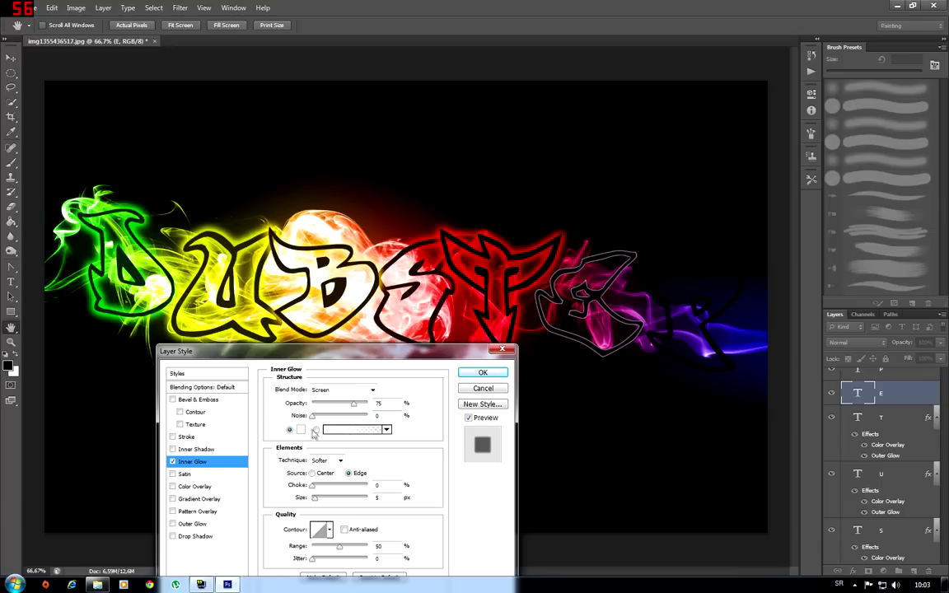
click(173, 462)
click(194, 486)
click(391, 388)
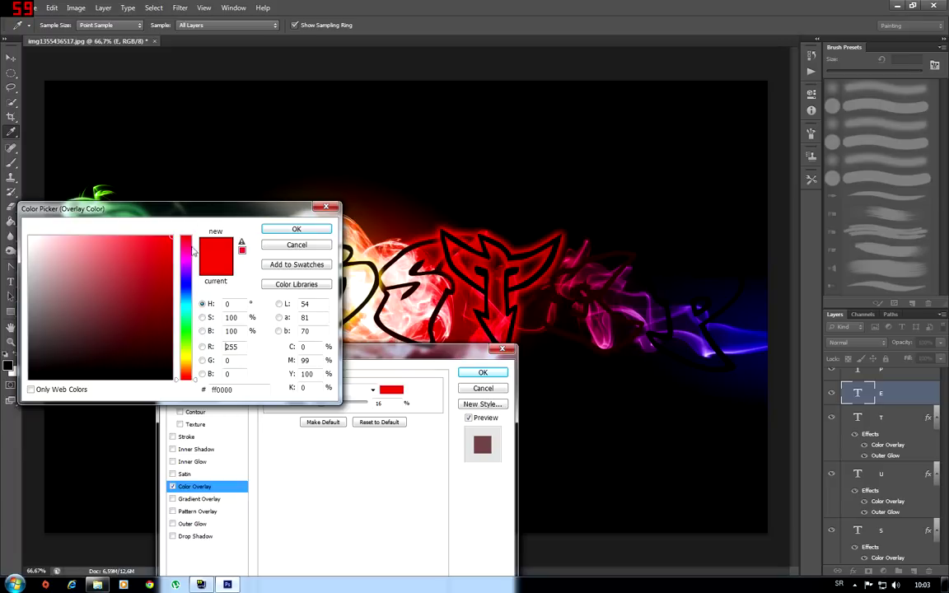
drag(192, 250, 190, 254)
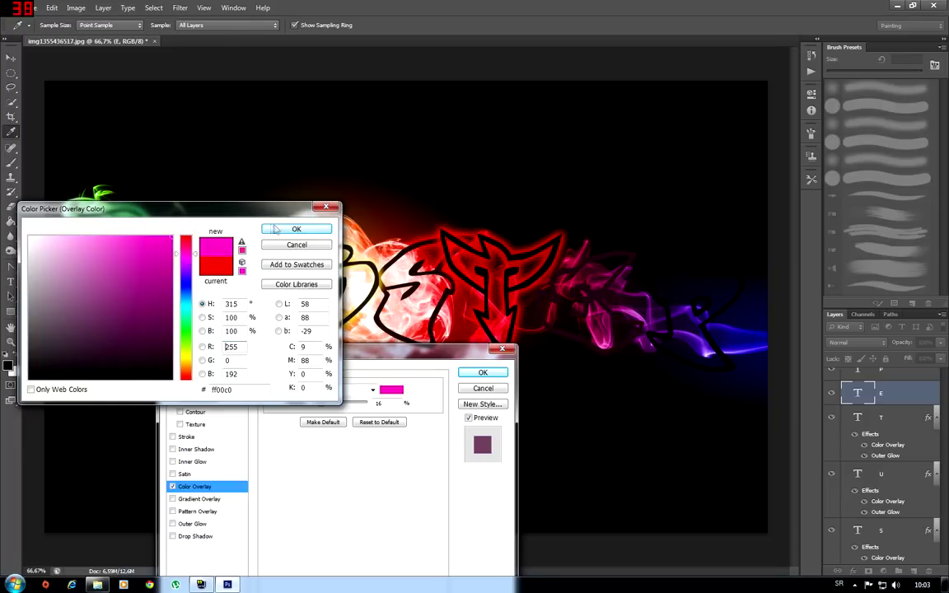
click(270, 229)
- Add a magenta Outer Glow with Spread 15 to the E and apply it
click(195, 523)
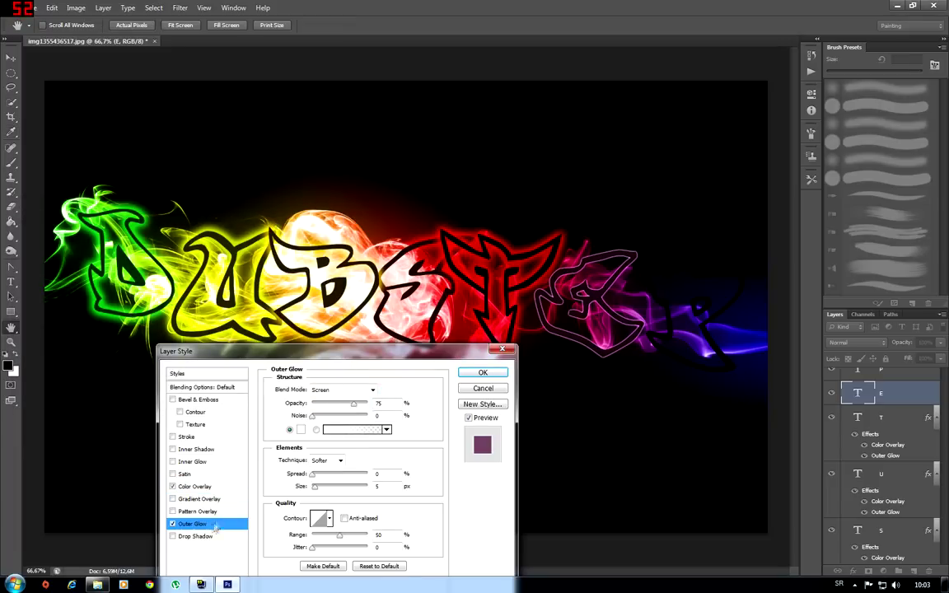
click(301, 431)
click(172, 237)
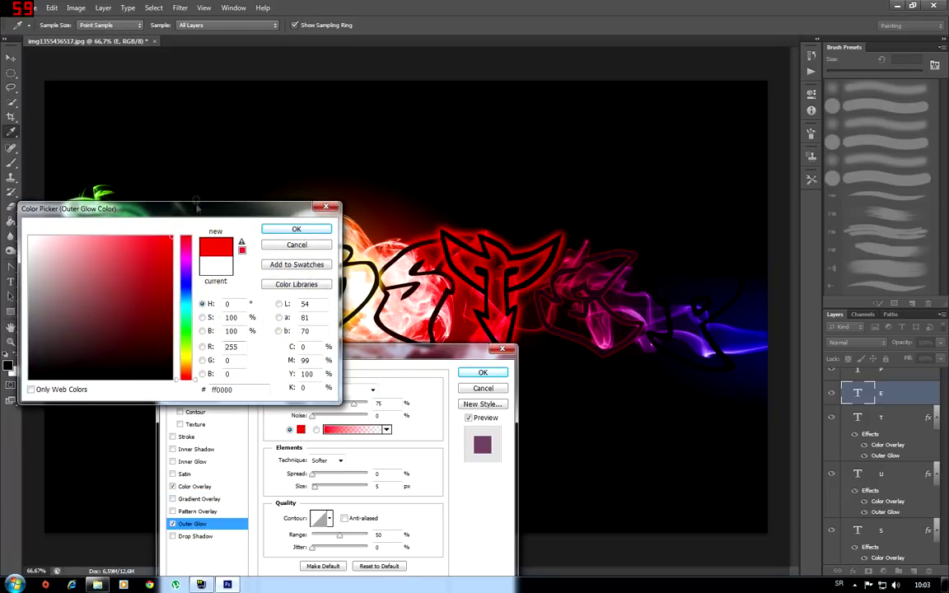
click(189, 262)
key(Tab)
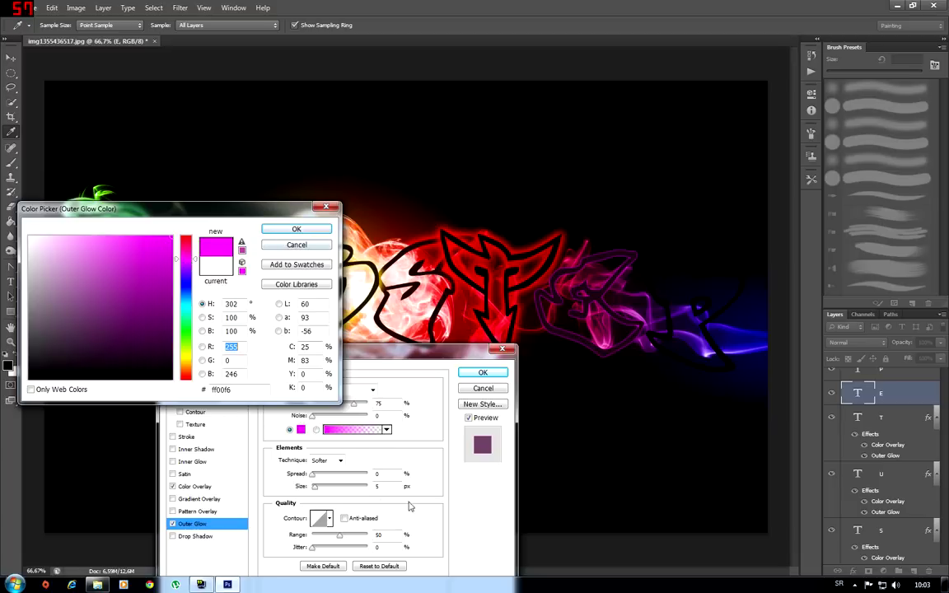
click(302, 229)
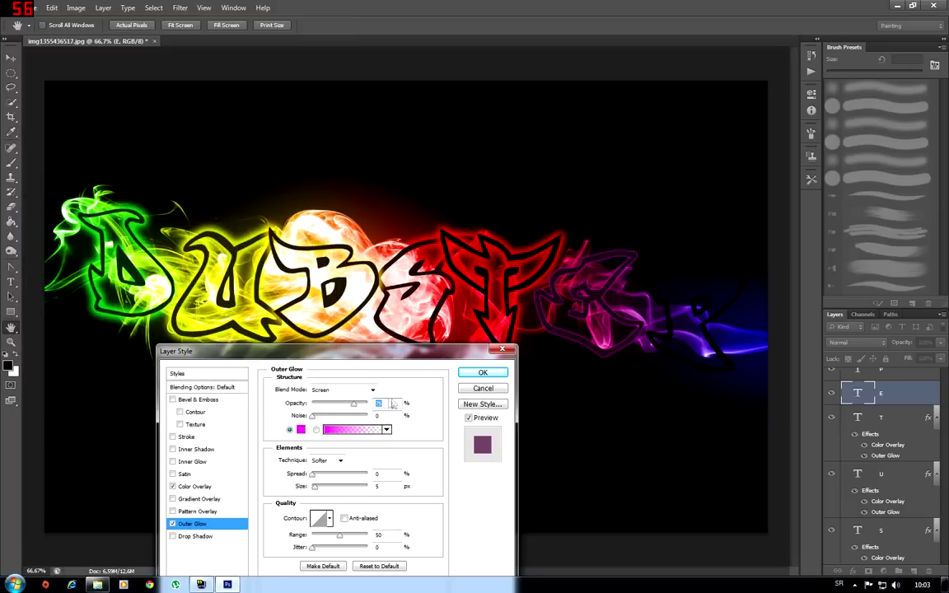
click(384, 474)
text(15)
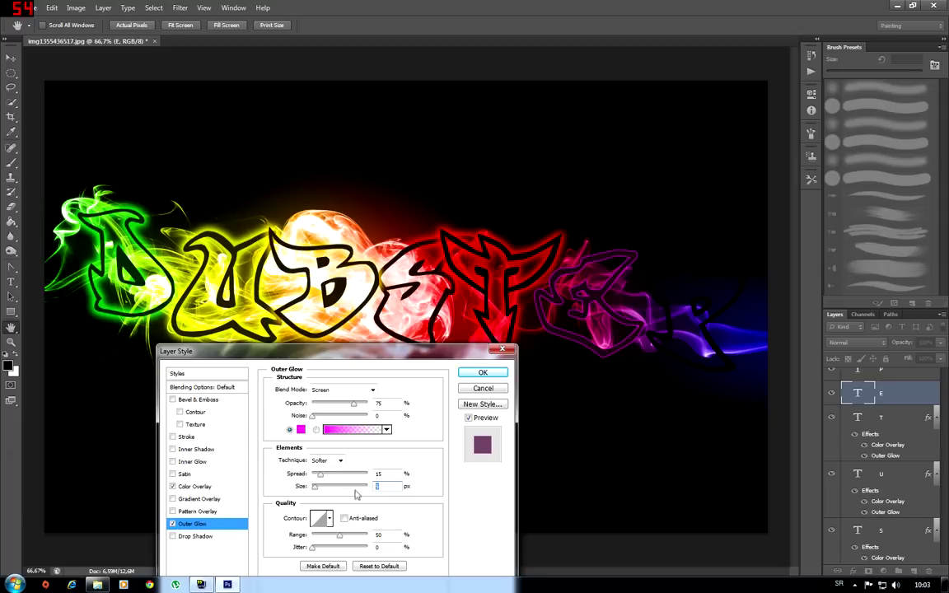
click(482, 373)
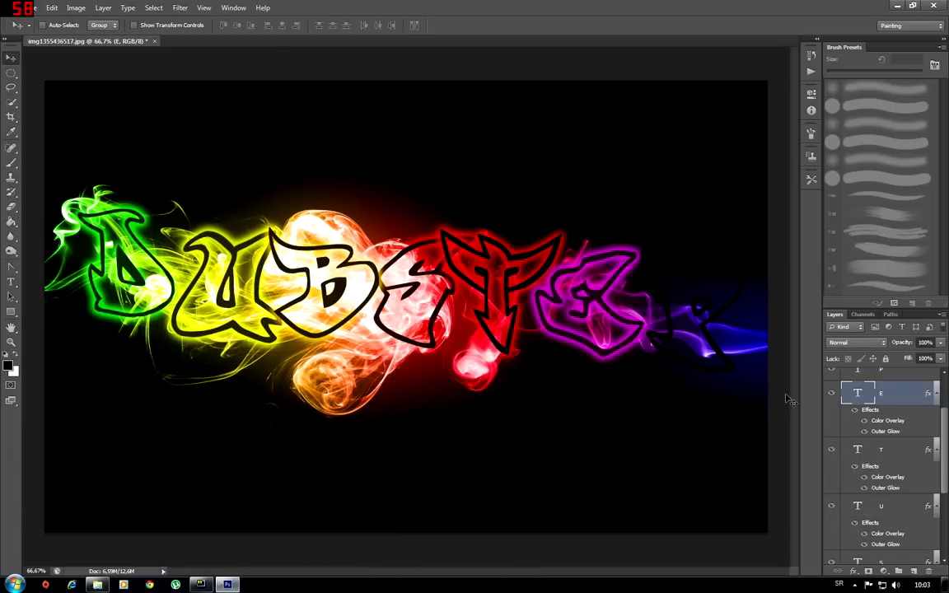
scroll(922, 387, up, 1)
double_click(906, 380)
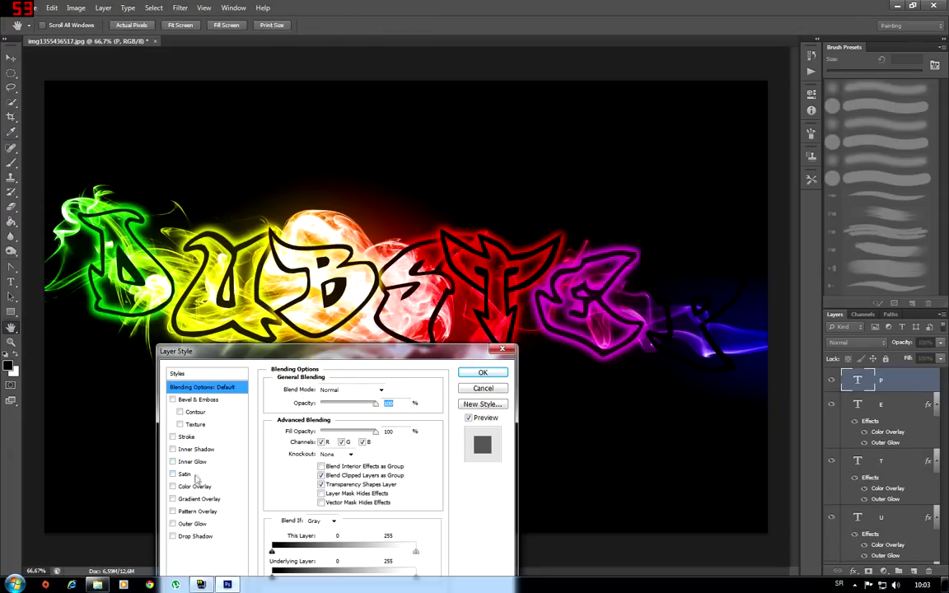
- Give the P letter a blue-violet 4800ff Color Overlay
click(194, 486)
click(391, 389)
drag(186, 238, 186, 277)
click(170, 239)
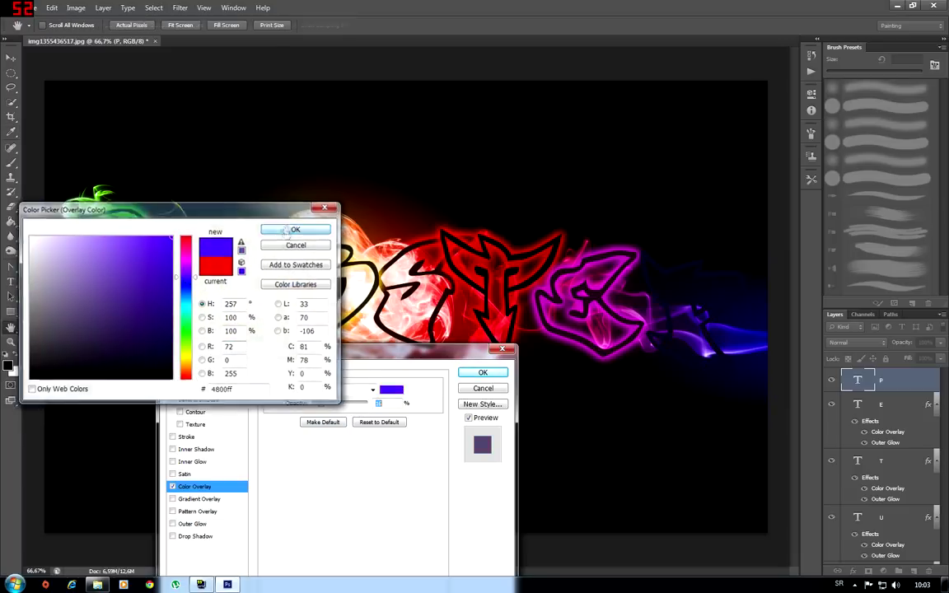
click(292, 230)
- Add a purple 7e00ff Outer Glow with spread 15 and size 30, then a new empty layer
click(192, 524)
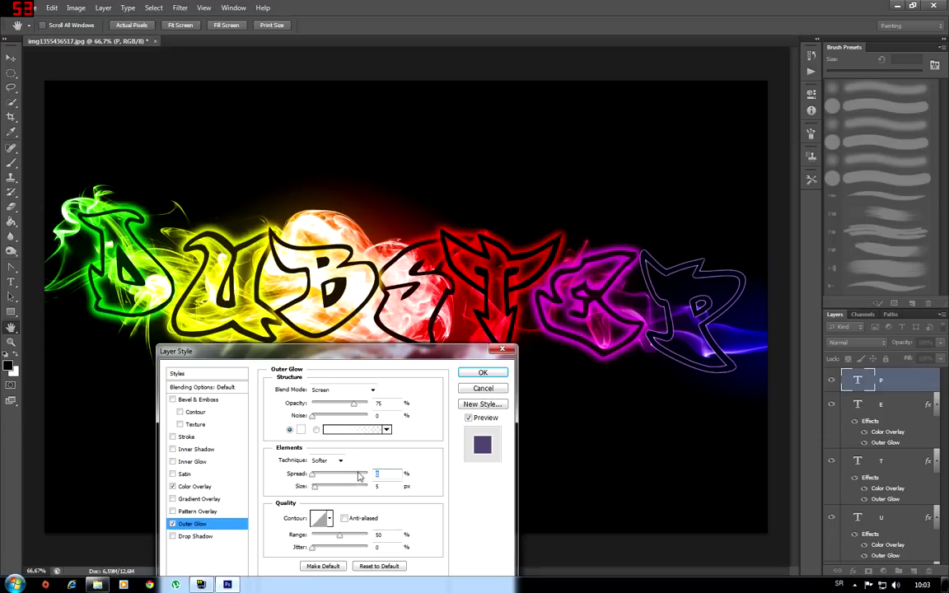
text(15)
key(Tab)
text(3)
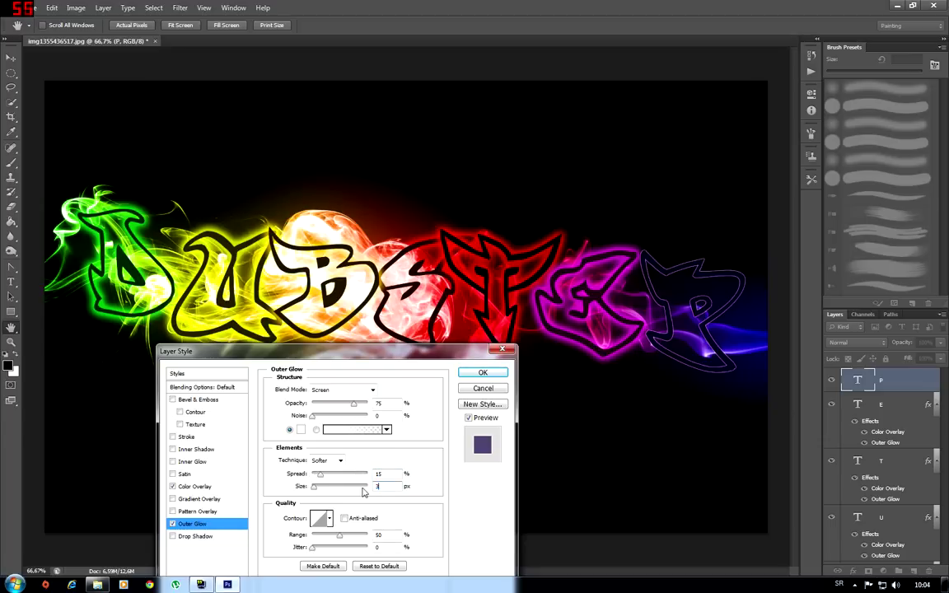
text(0)
click(300, 430)
click(118, 321)
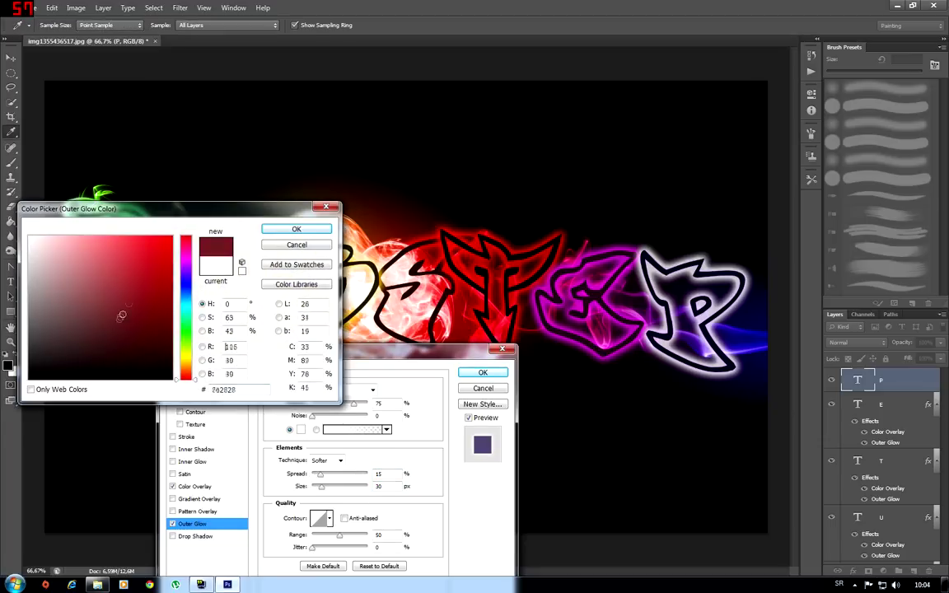
drag(118, 322, 172, 238)
click(187, 273)
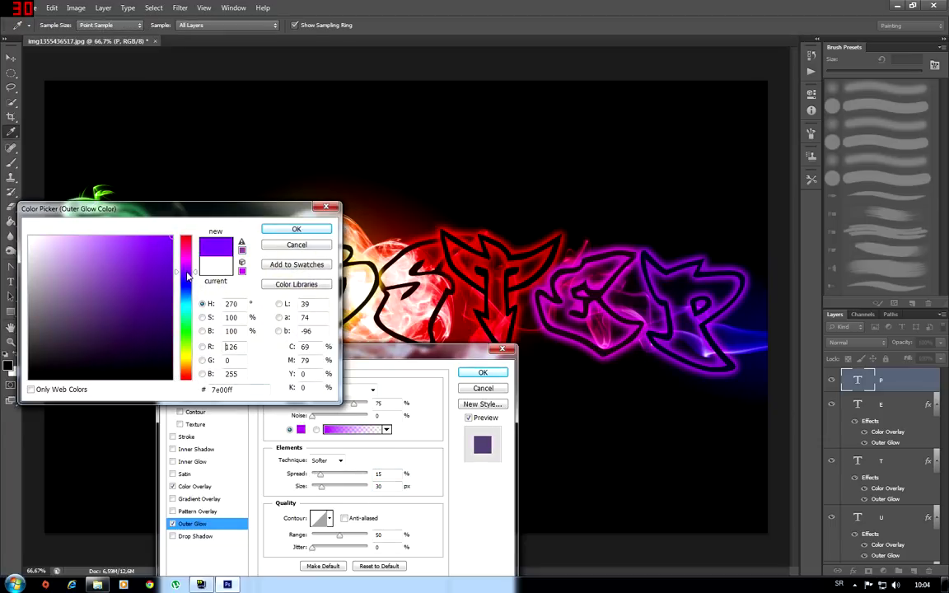
click(296, 229)
click(483, 372)
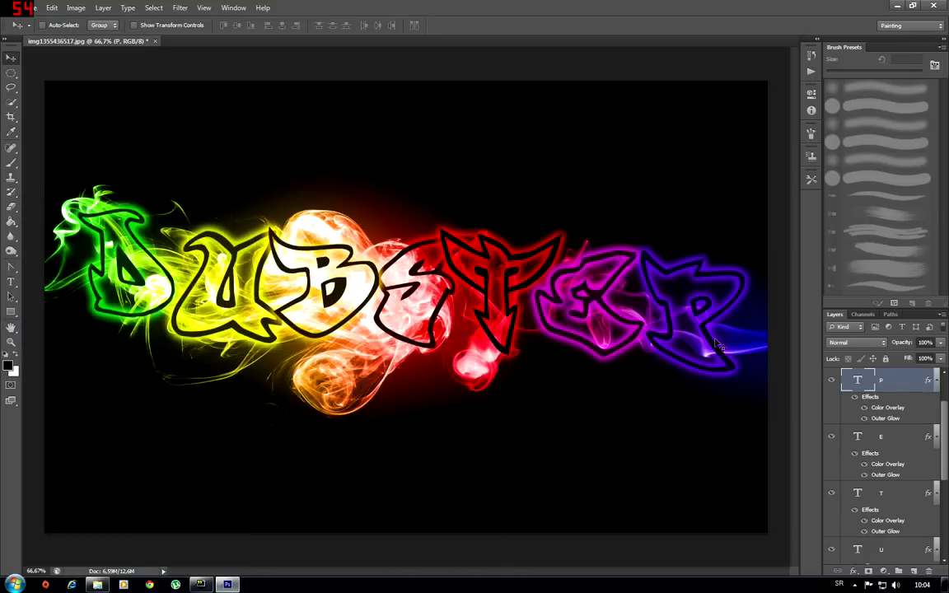
click(913, 572)
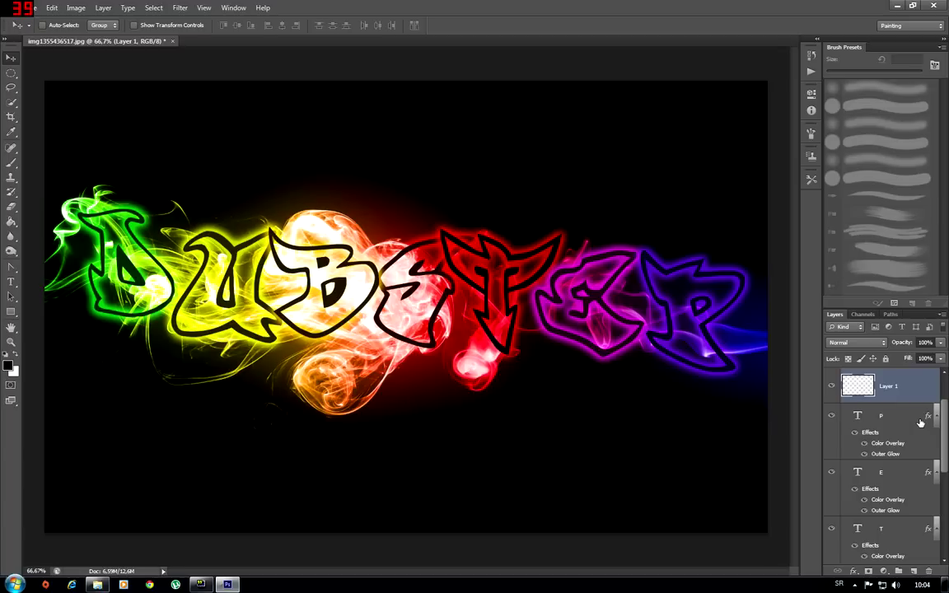
- Select the P, E, T, U and S letter layers with the new layer and merge them into Layer 1
ctrl+click(894, 415)
ctrl+click(893, 473)
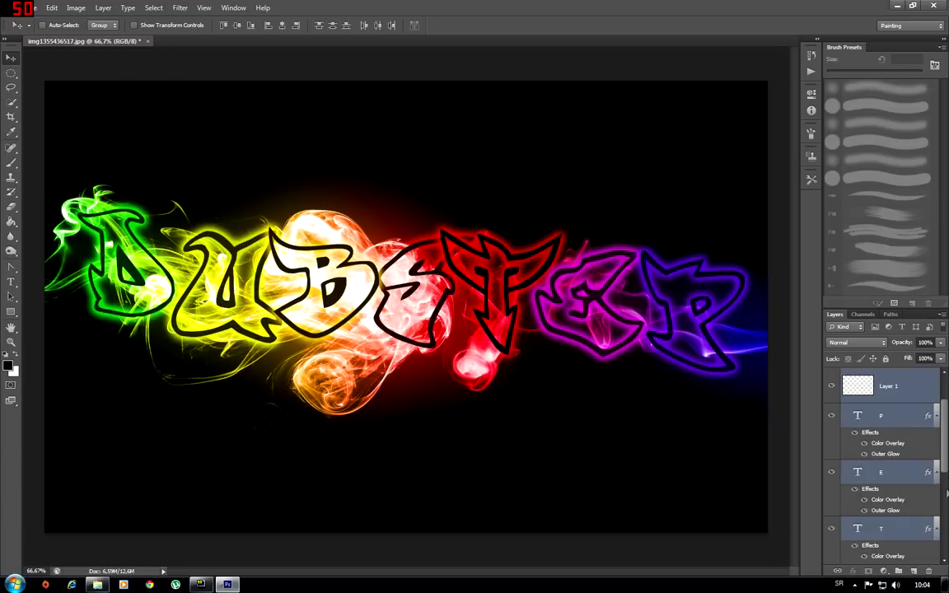
ctrl+click(894, 528)
scroll(946, 474, down, 1)
scroll(898, 486, down, 1)
ctrl+click(896, 471)
scroll(896, 471, down, 1)
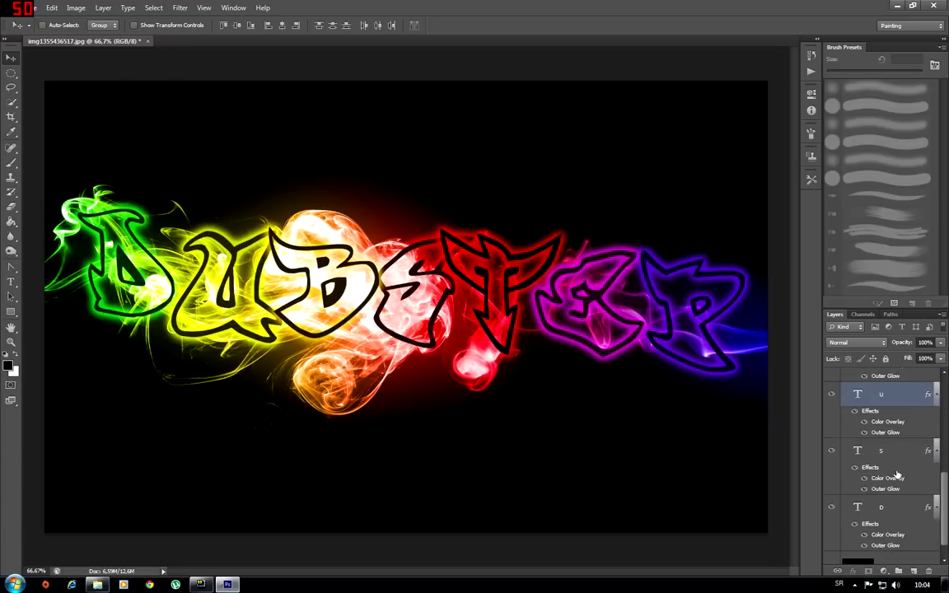
ctrl+click(894, 450)
scroll(946, 395, up, 3)
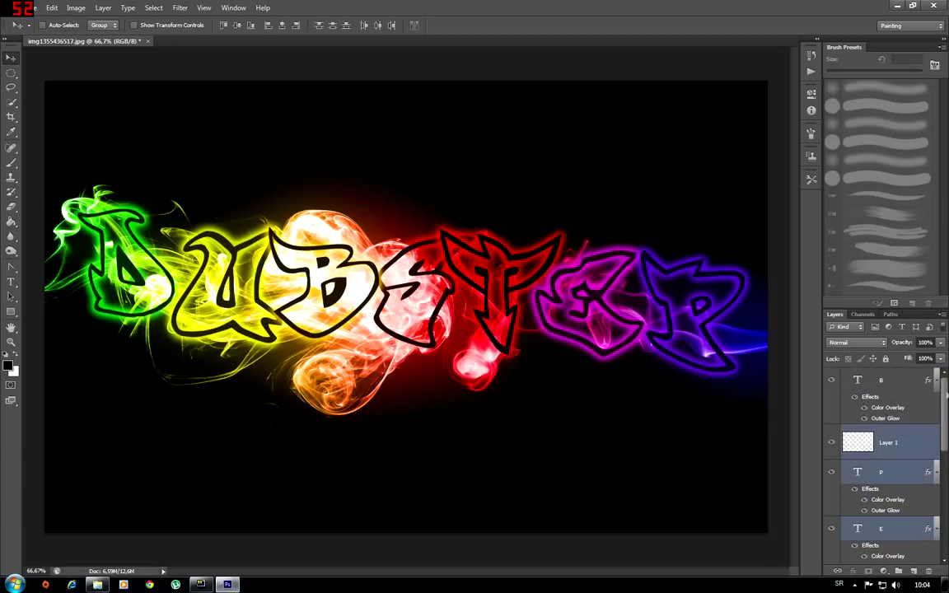
right_click(889, 442)
click(861, 299)
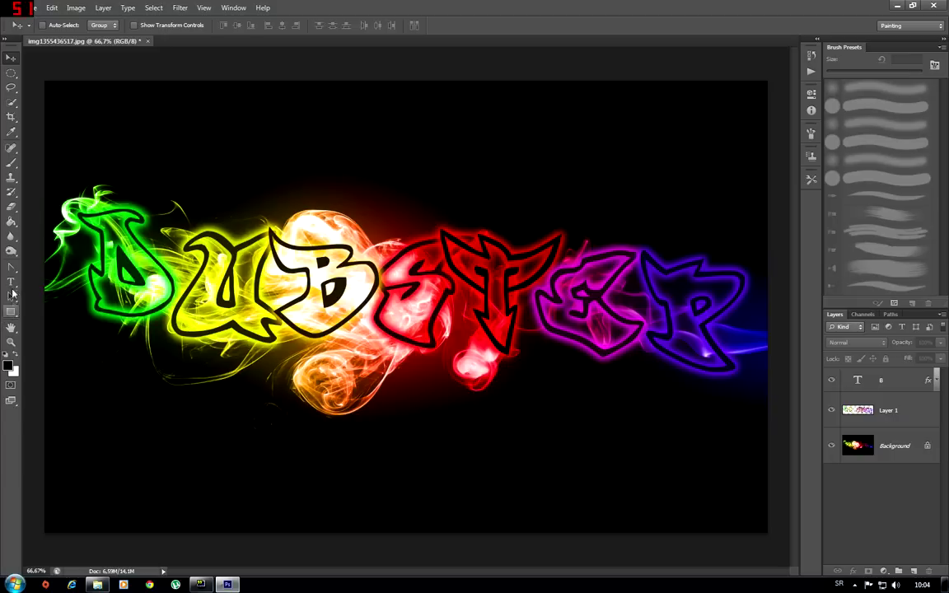
click(10, 281)
- Set the type font to Arial at 50 pt
click(120, 25)
scroll(191, 103, up, 5)
scroll(191, 103, up, 6)
click(164, 49)
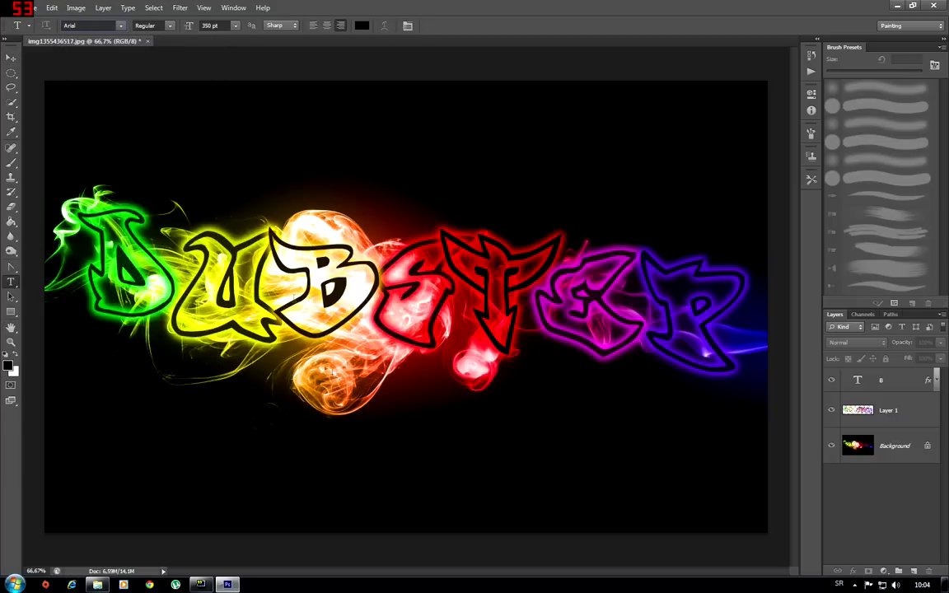
click(190, 26)
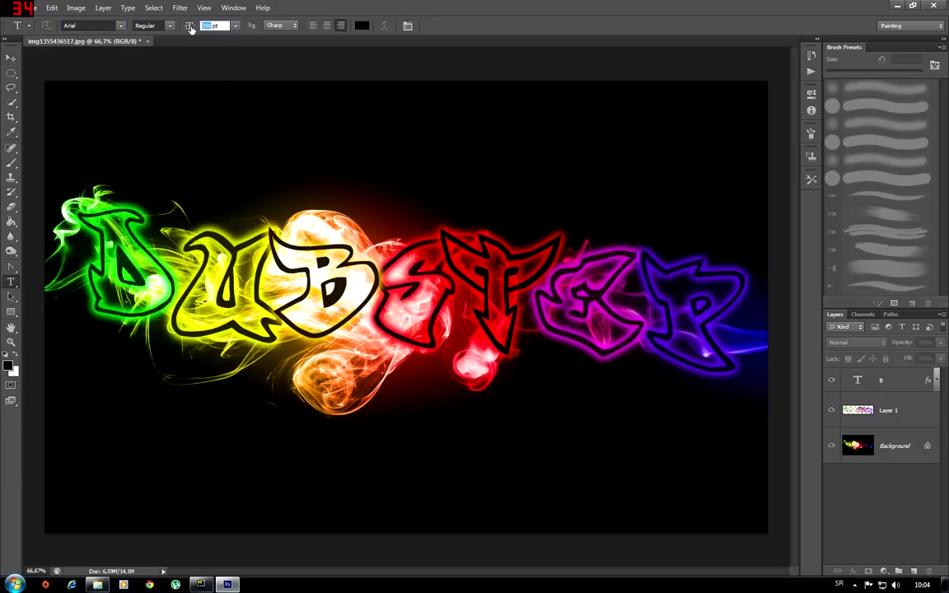
text(50)
- Type the white caption 'My heart doesnt beat, it woubles' near the canvas bottom
click(598, 494)
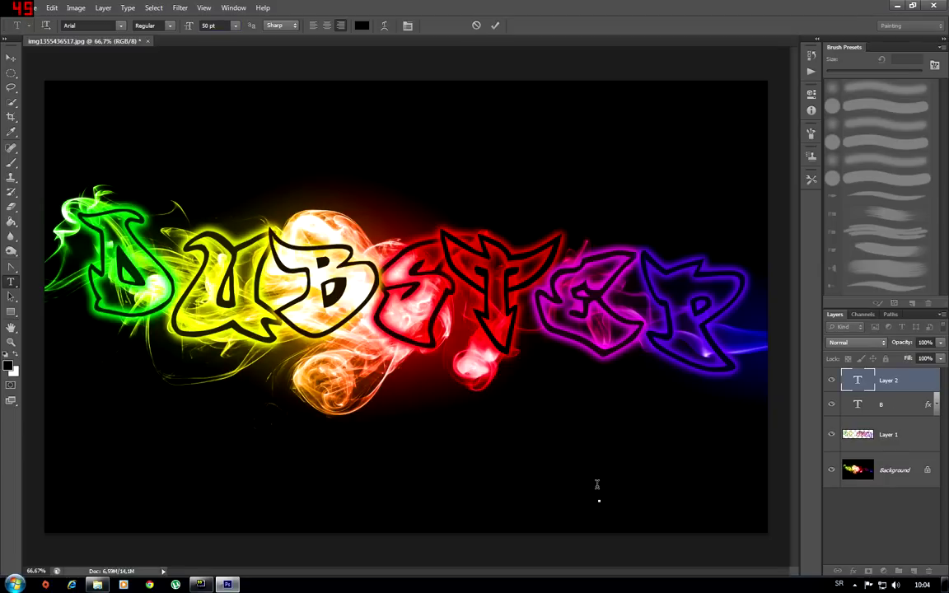
text(ubst)
text(ers)
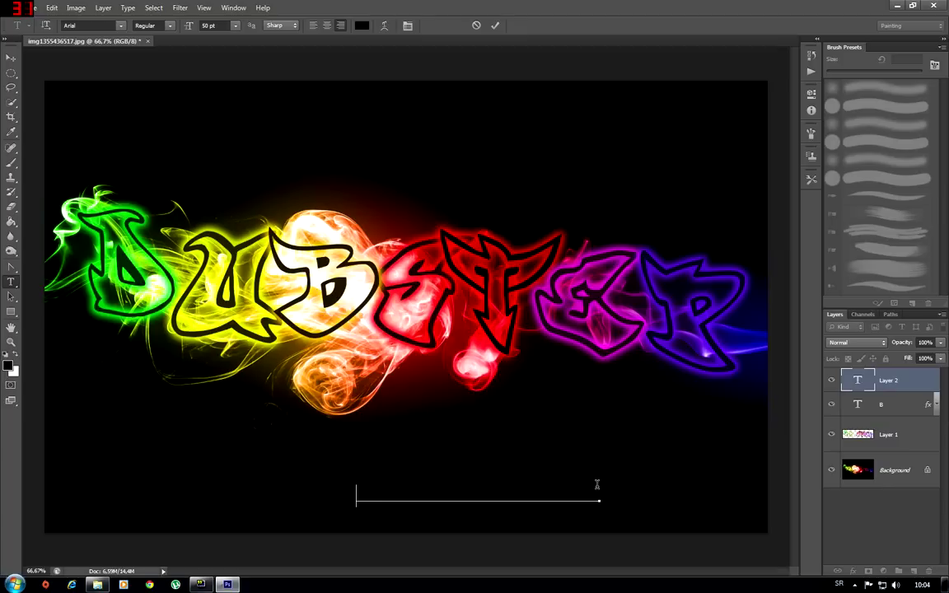
key(BackSpace)
key(BackSpace)
key(BackSpace)
key(BackSpace)
key(BackSpace)
key(BackSpace)
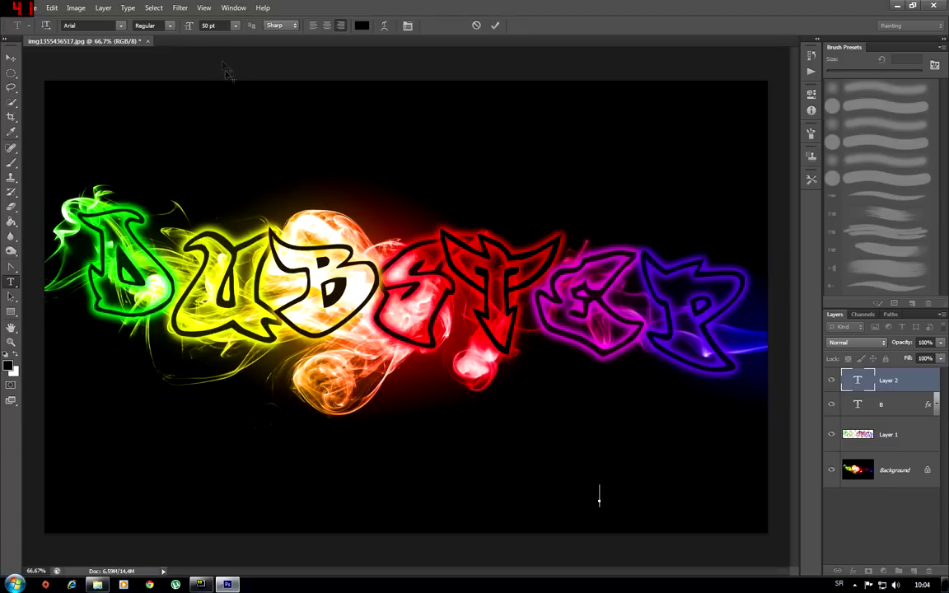
click(361, 26)
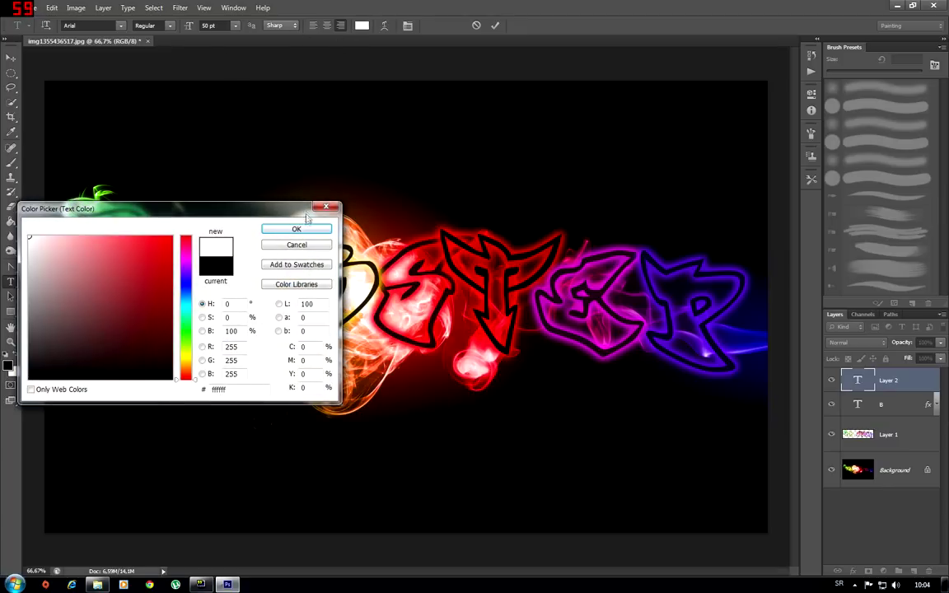
click(293, 229)
key(Right)
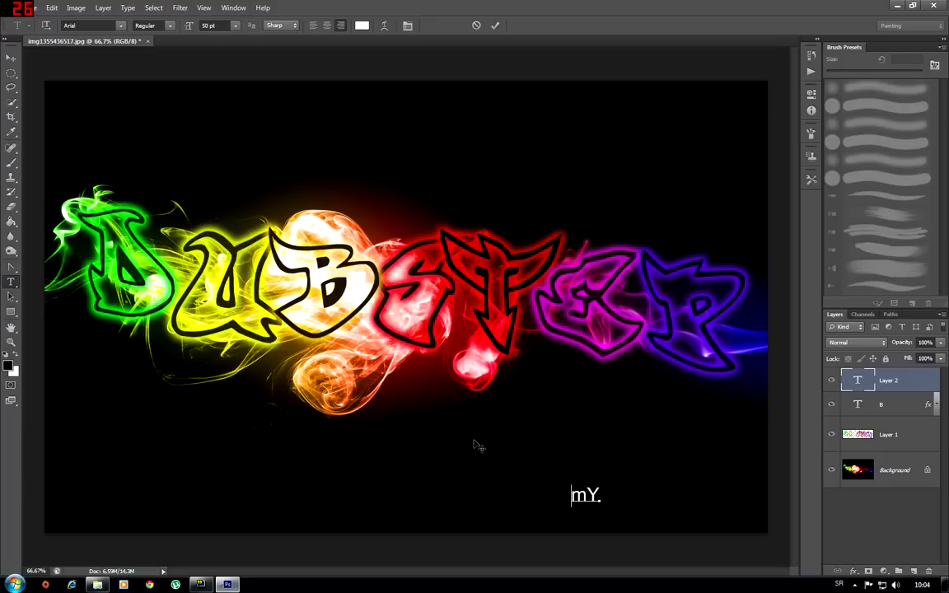
text(M)
text(y heart doesnt beat)
text(, it )
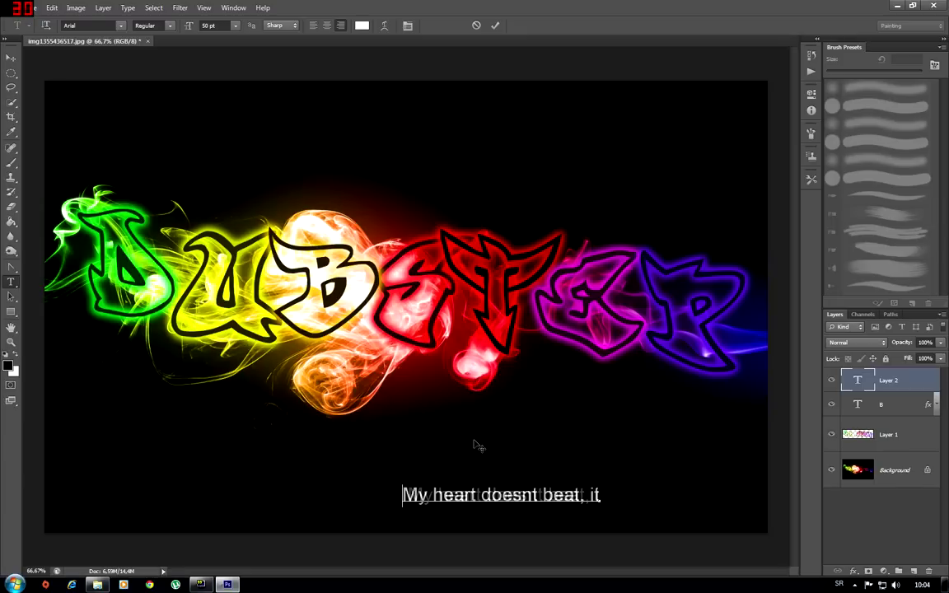
text(woub.)
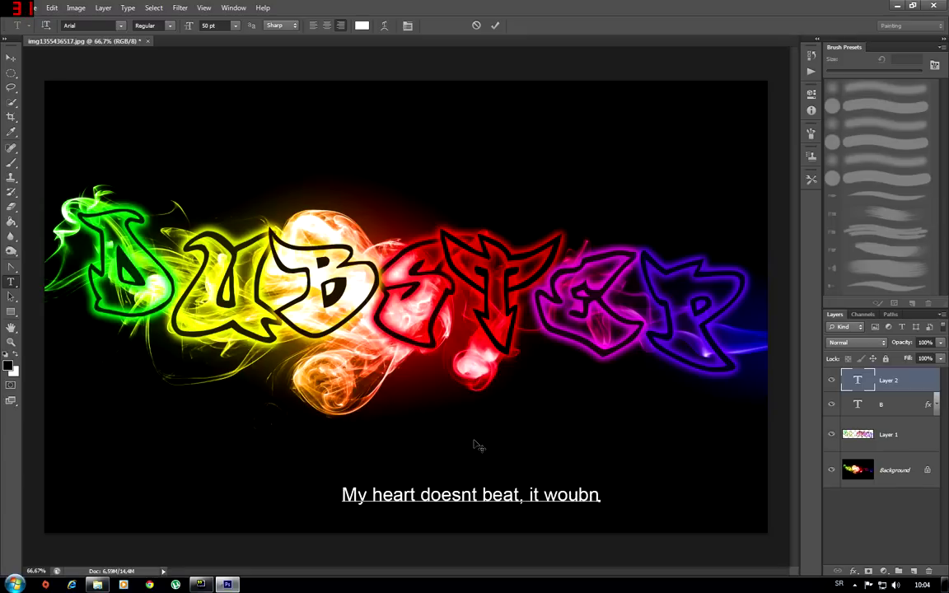
text(les)
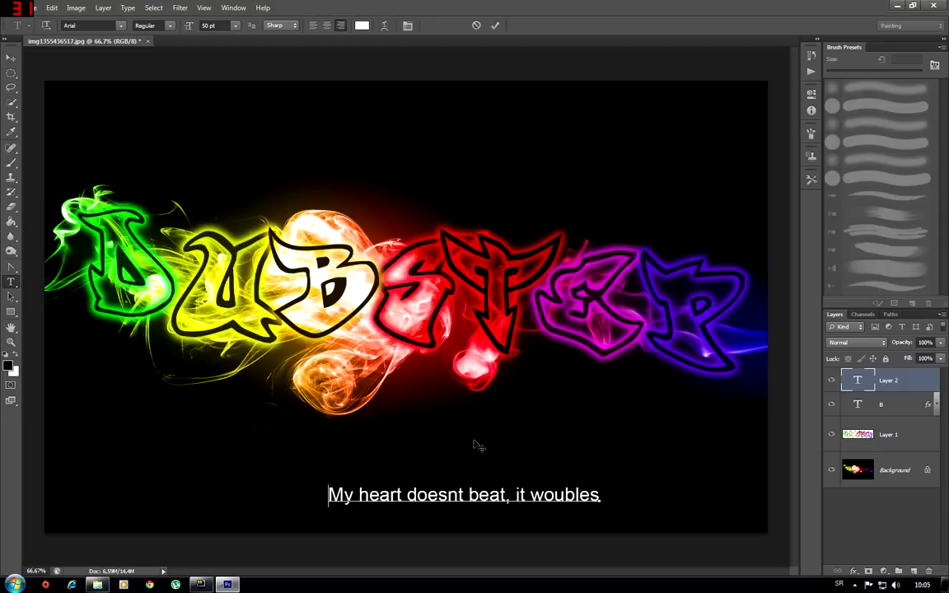
text(!!)
key(BackSpace)
key(BackSpace)
- Commit the caption and move it to the bottom right of the canvas
click(11, 57)
mouse_move(381, 496)
mouse_down()
mouse_move(549, 511)
mouse_move(540, 512)
mouse_up()
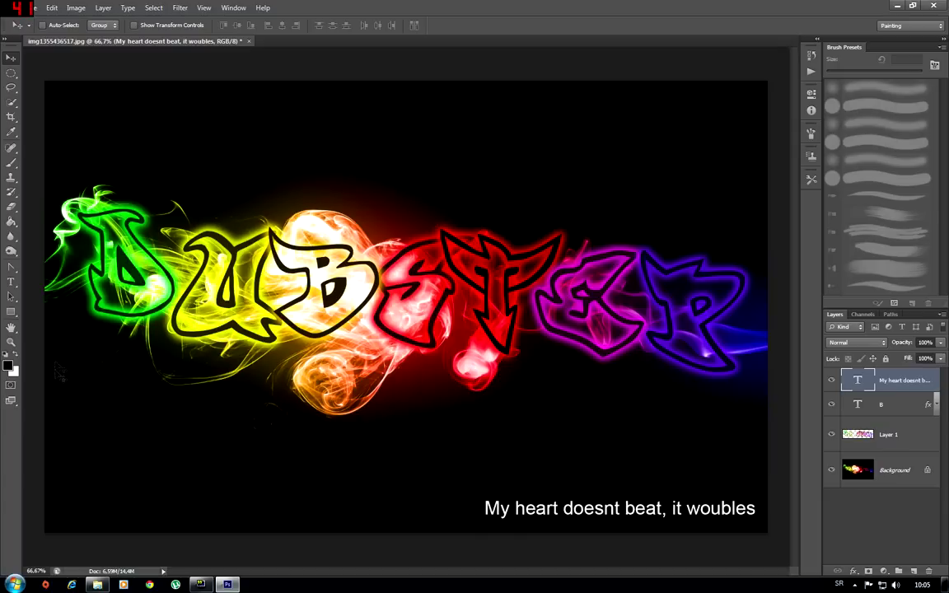
click(10, 401)
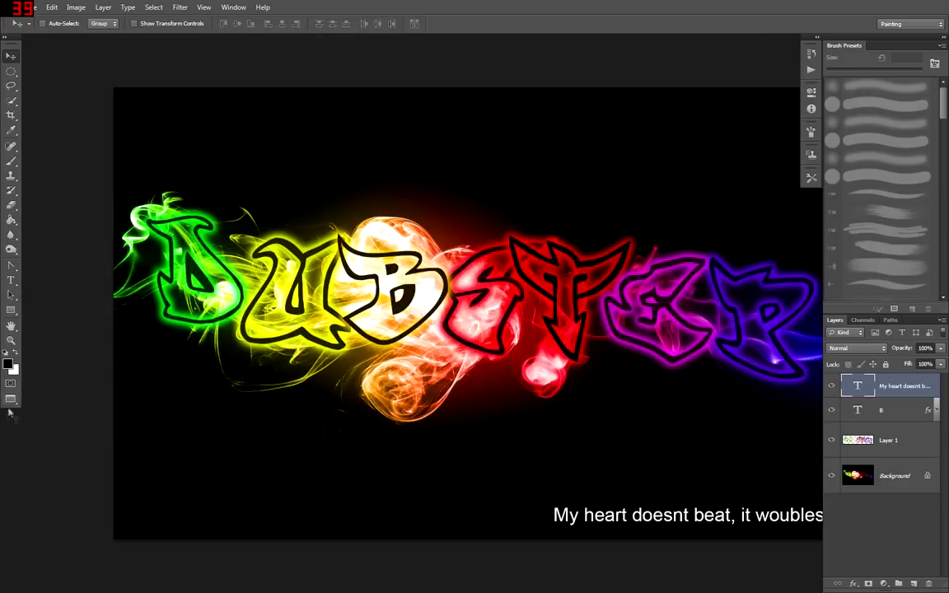
- Switch to Full Screen Mode to show the finished DUBSTEP artwork without panels
click(11, 401)
click(433, 240)
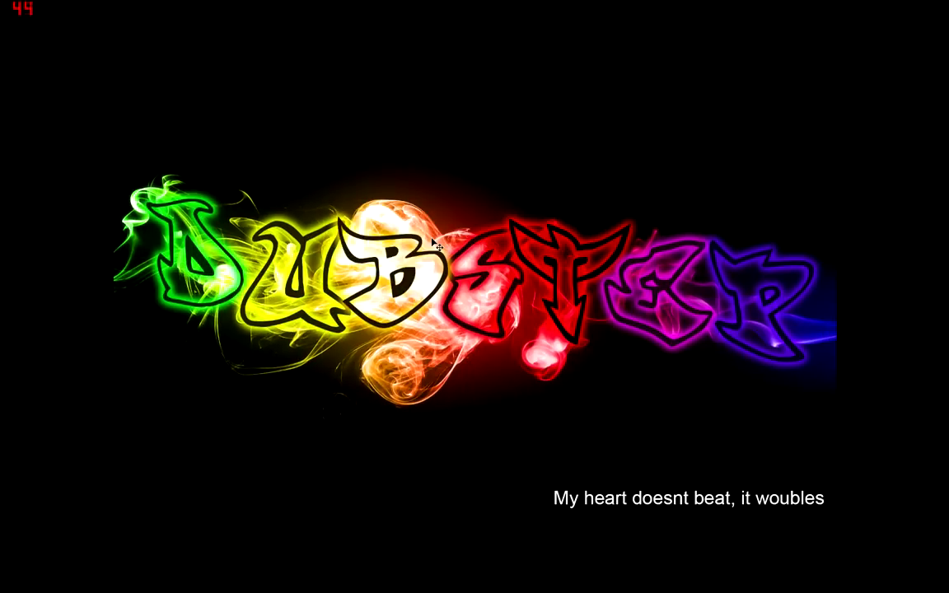